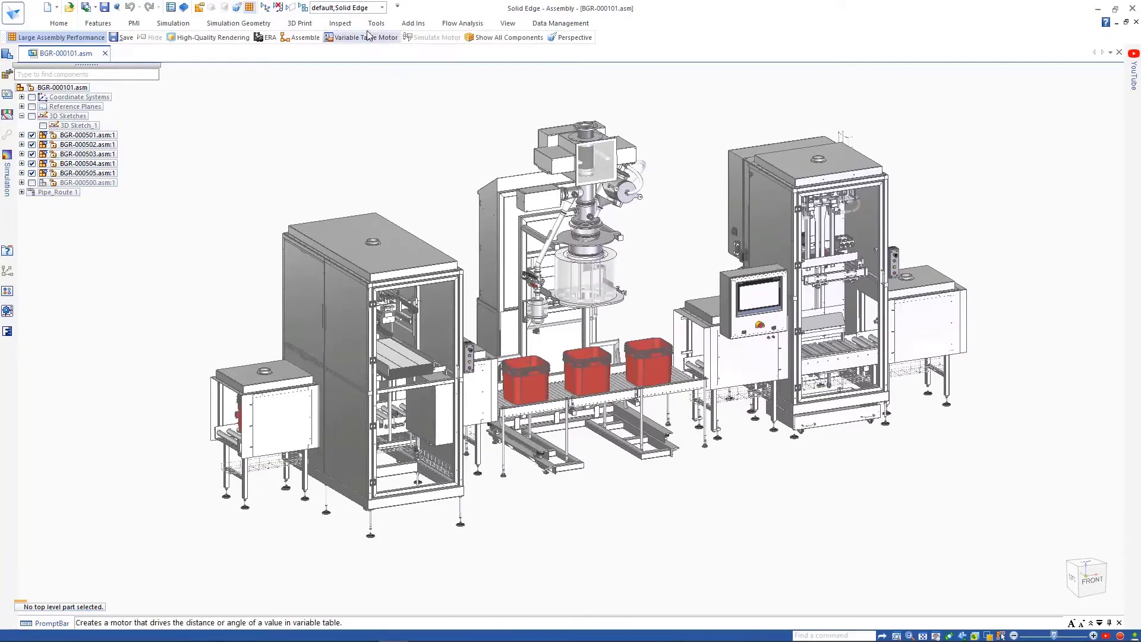
Apply the 03-Tank & Pipes display configuration and check the front and isometric views.
click(381, 10)
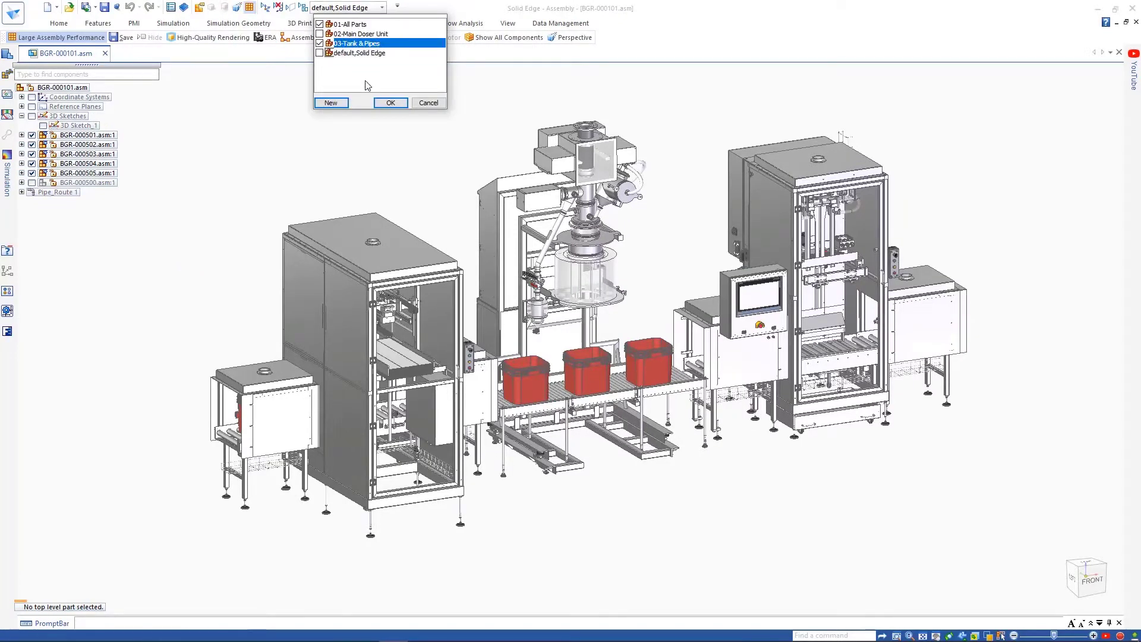
click(390, 103)
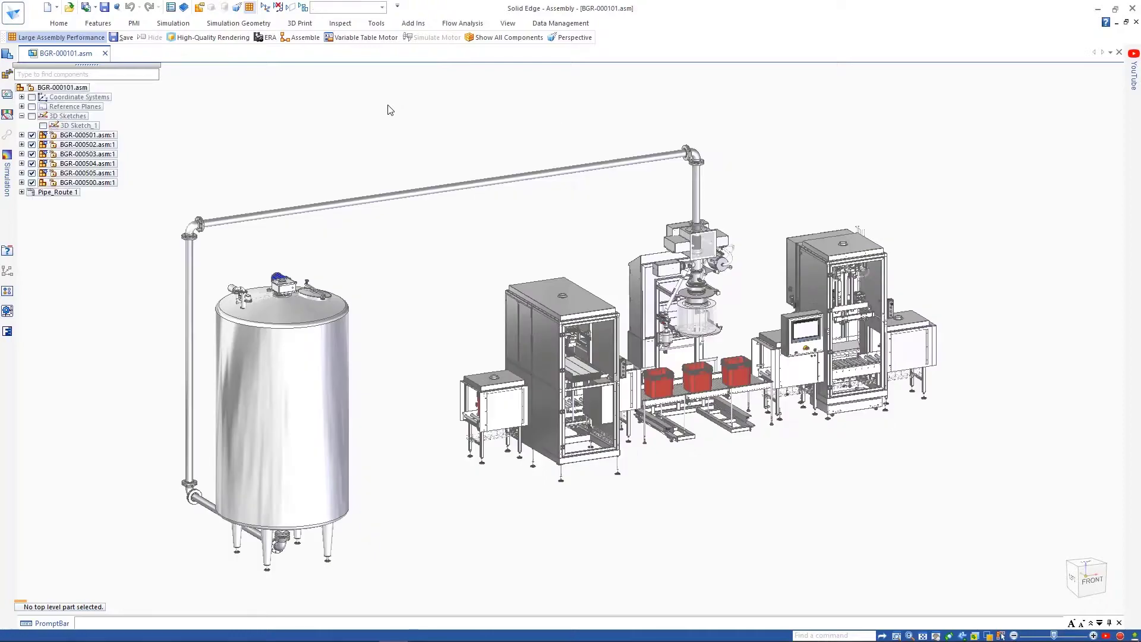
key(ctrl+f)
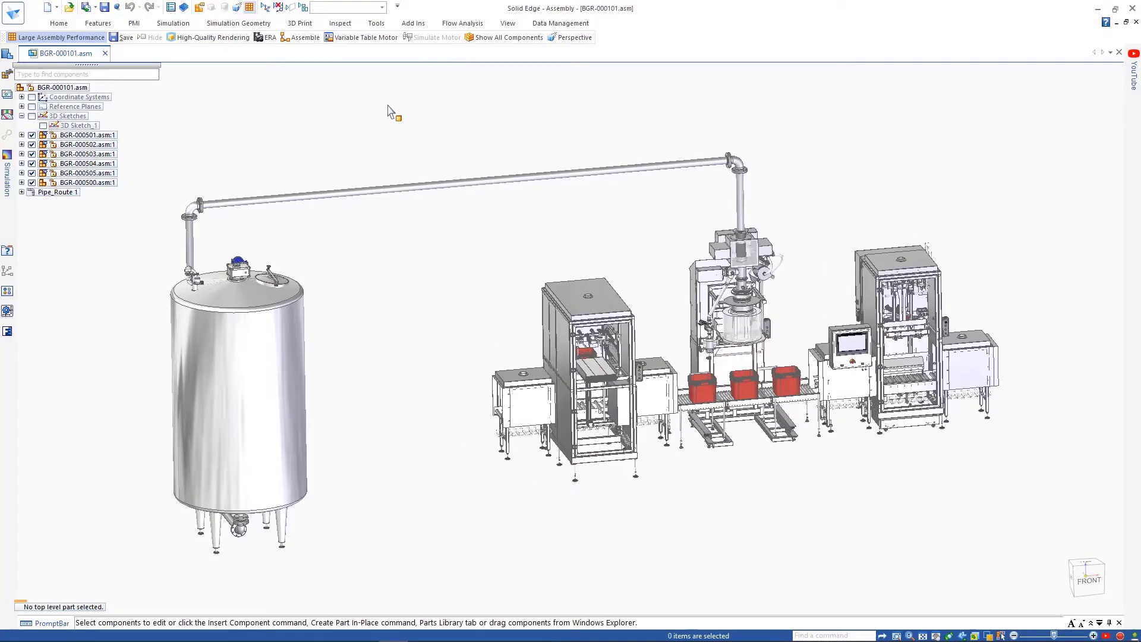
key(ctrl+i)
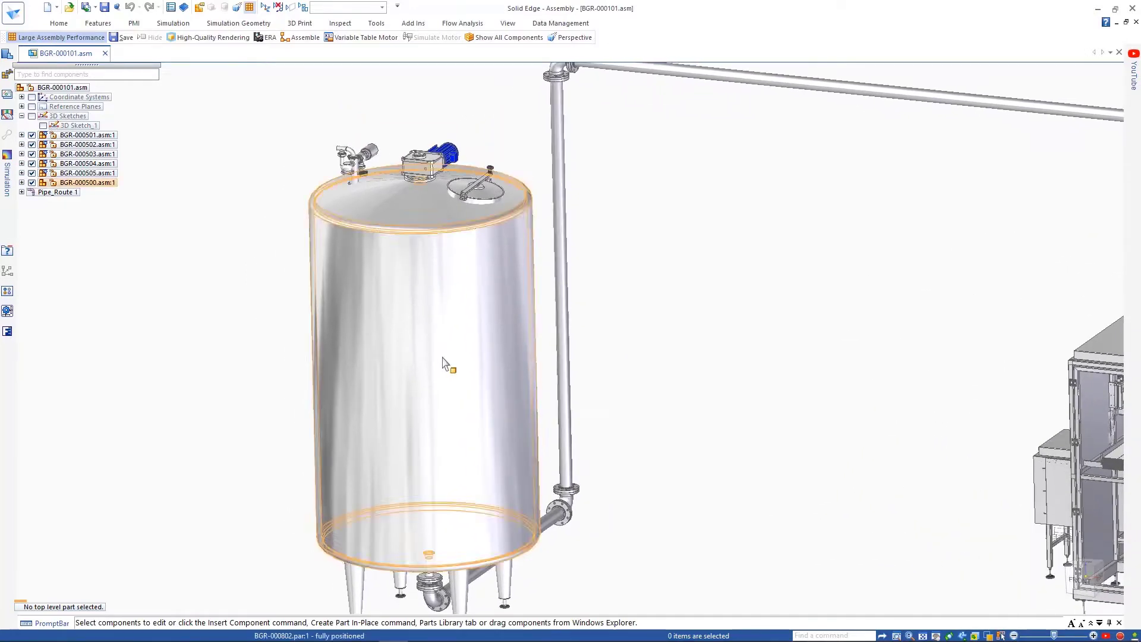
Edit the tank in place and create a Linear Static study with a tetrahedral mesh.
click(446, 364)
click(504, 410)
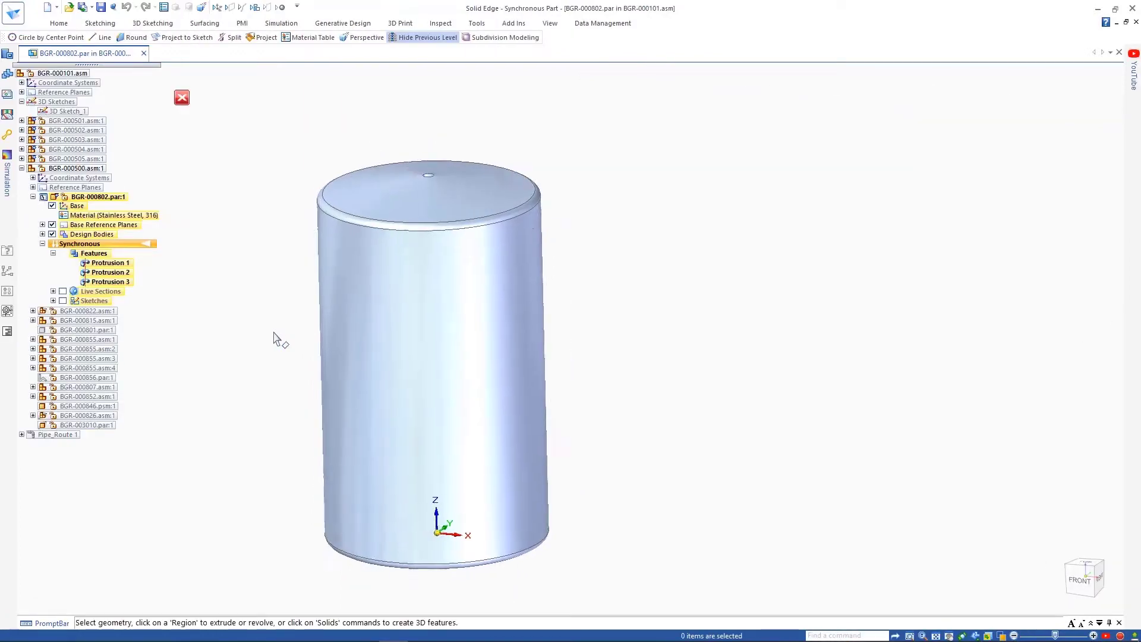
click(280, 24)
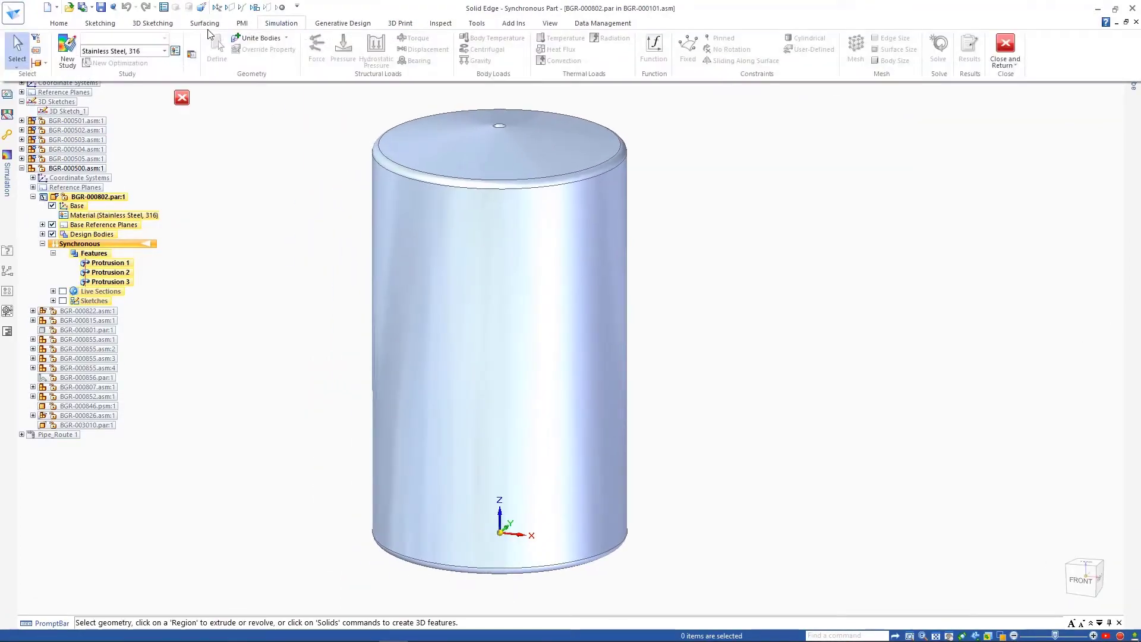
click(77, 52)
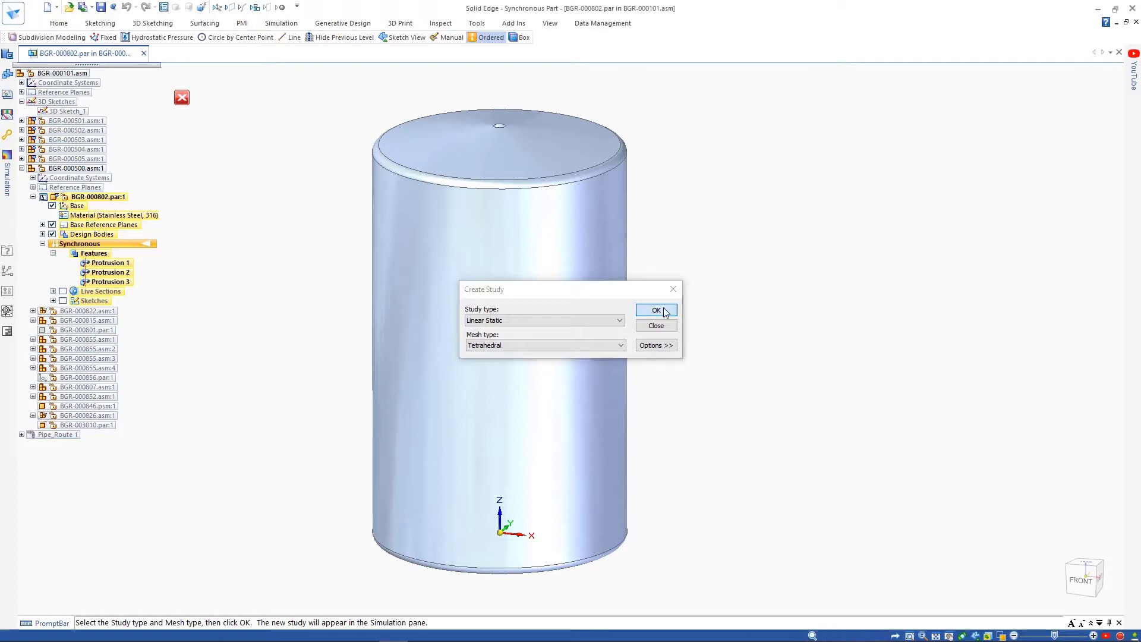
click(659, 309)
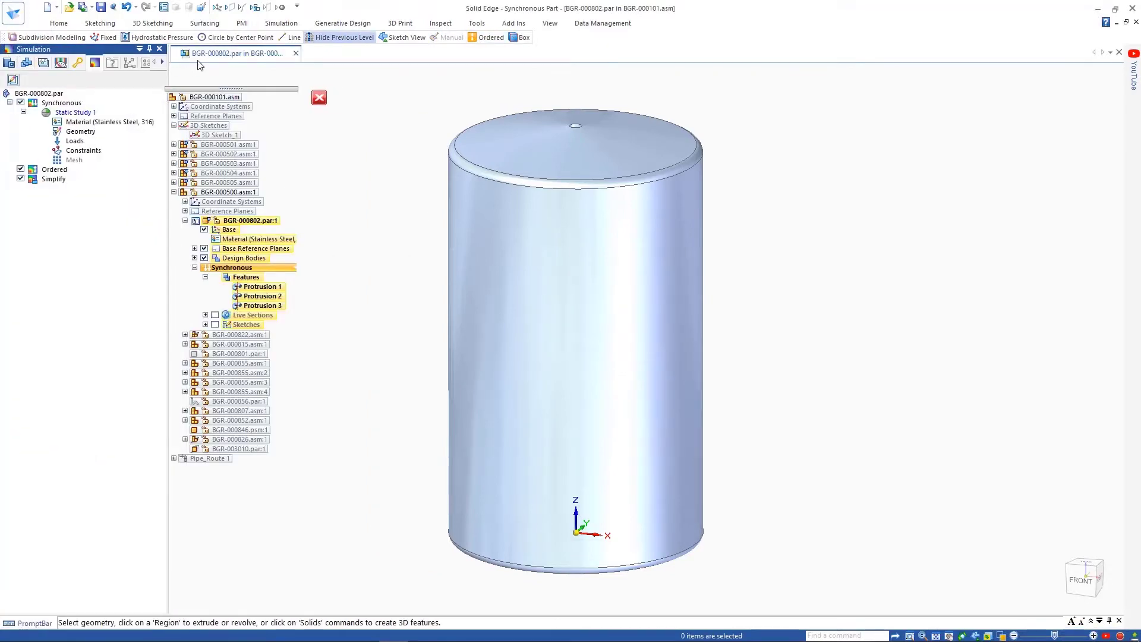
Apply hydrostatic pressure to the Protrusion 1 faces with 250 mm offset and density 855.
click(376, 49)
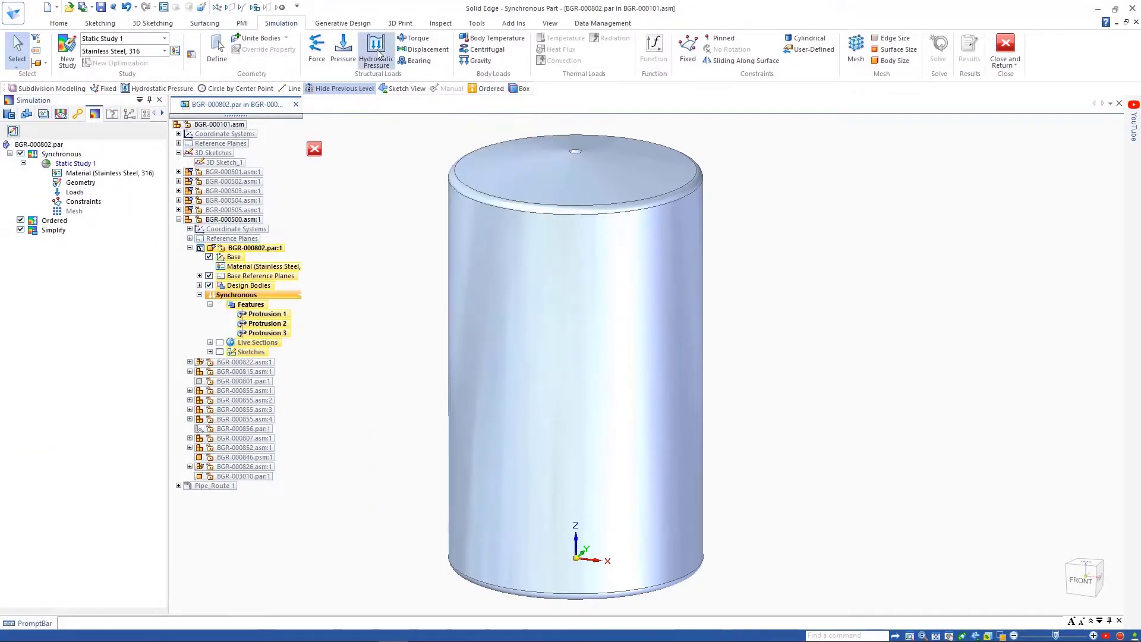
right_click(536, 271)
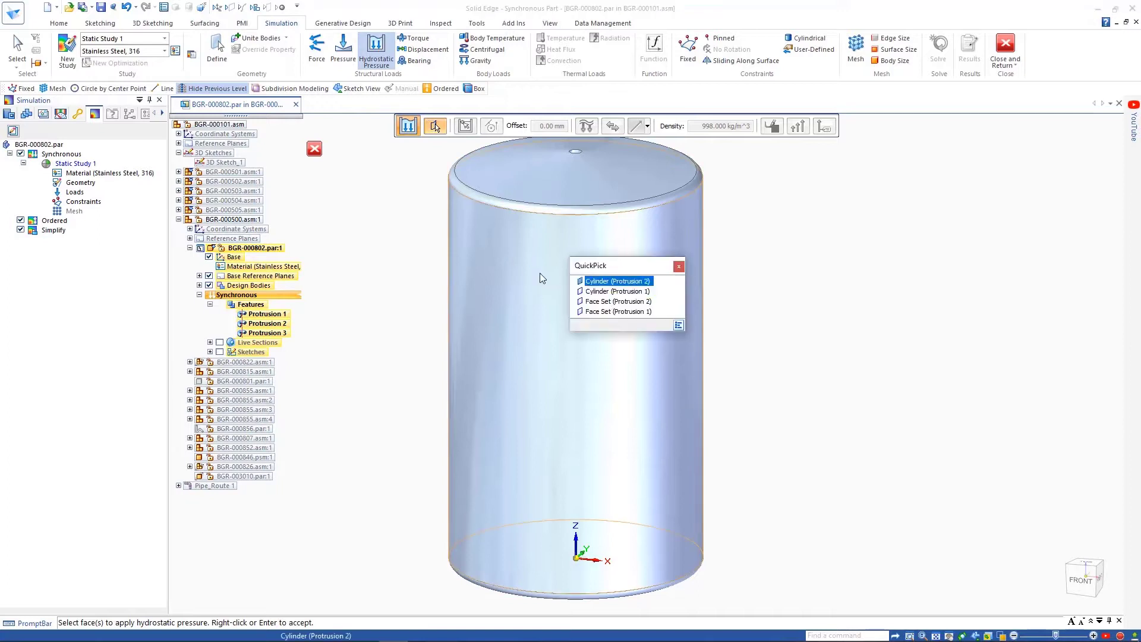
click(612, 320)
right_click(772, 283)
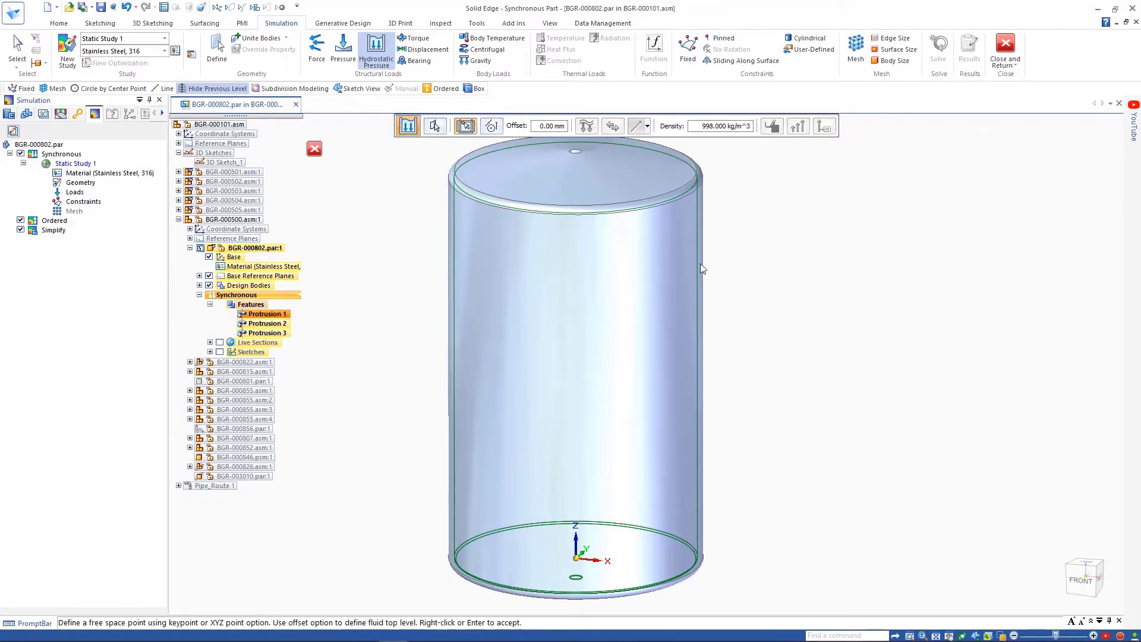
click(653, 208)
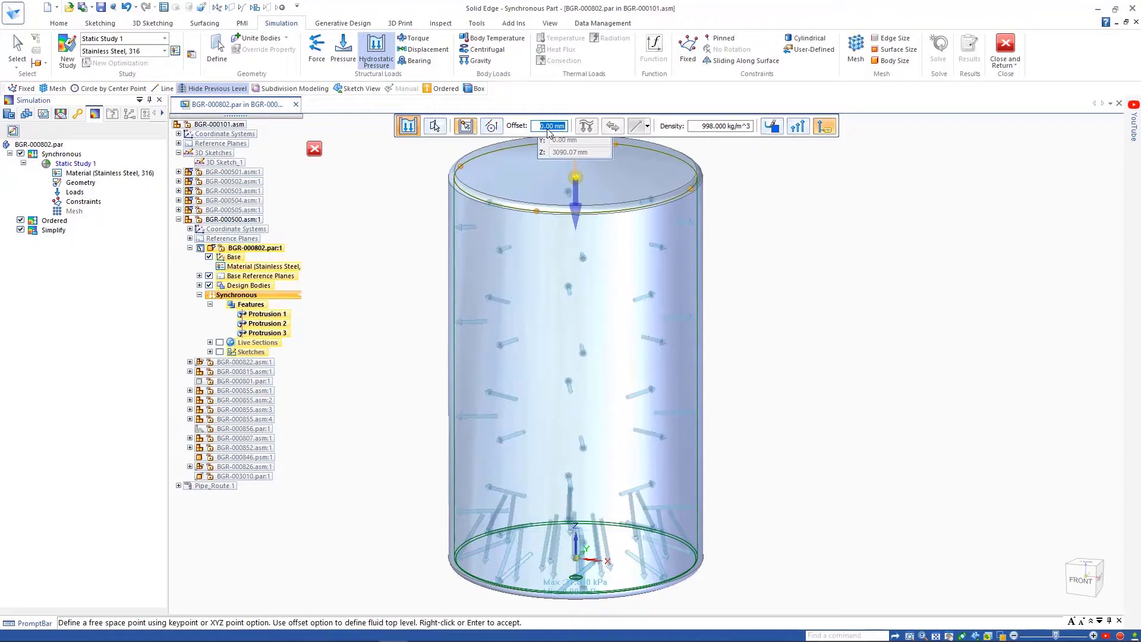
text(250)
text(.00 mm)
key(Return)
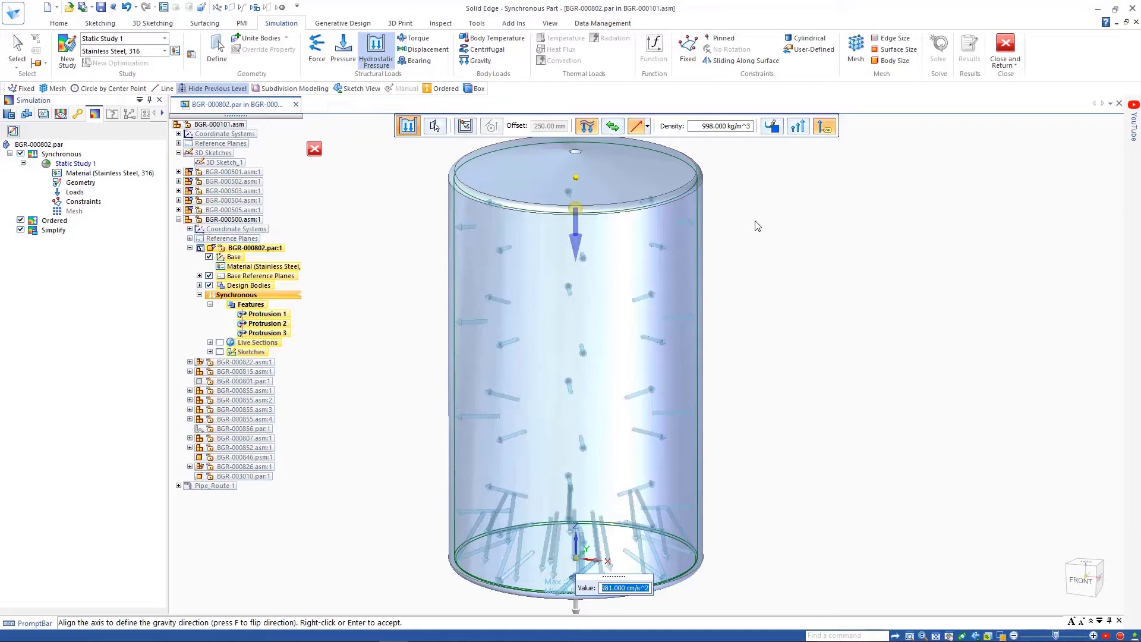
text(855)
key(Return)
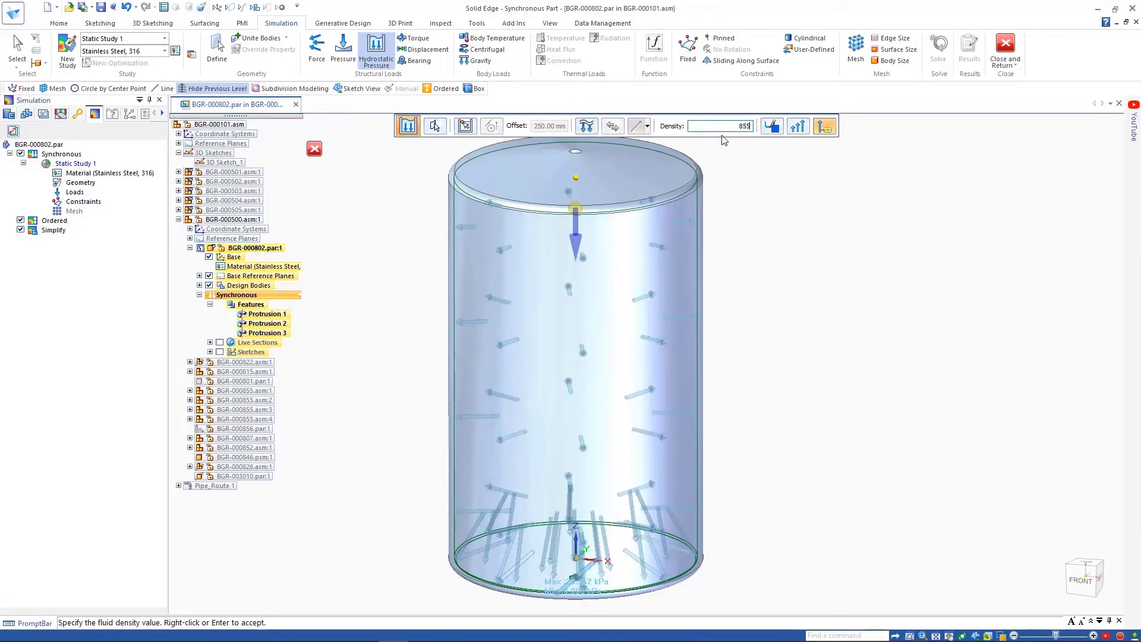
key(Return)
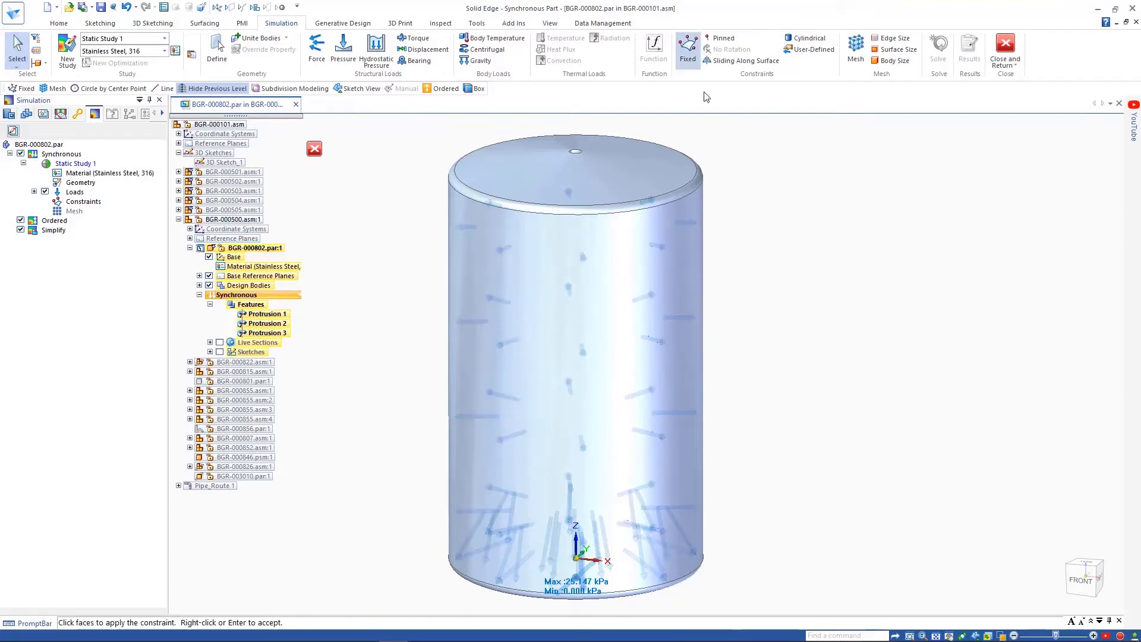
Fix the tank's bottom face and bring up the mesh settings.
middle_drag(743, 185, 632, 536)
click(632, 579)
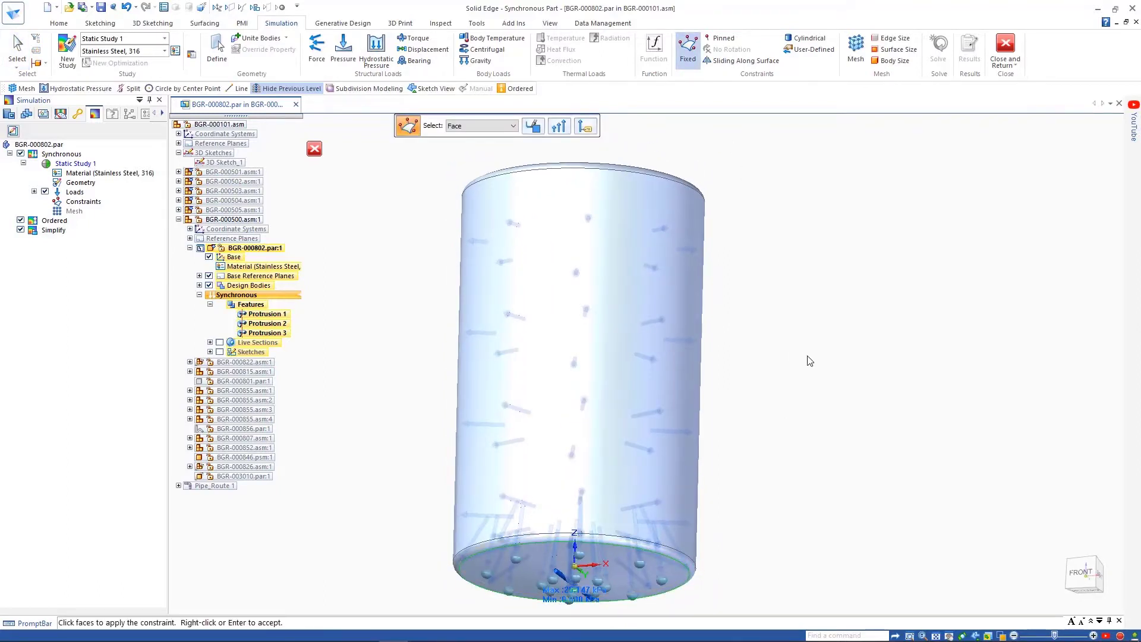
right_click(808, 360)
middle_drag(809, 360, 843, 262)
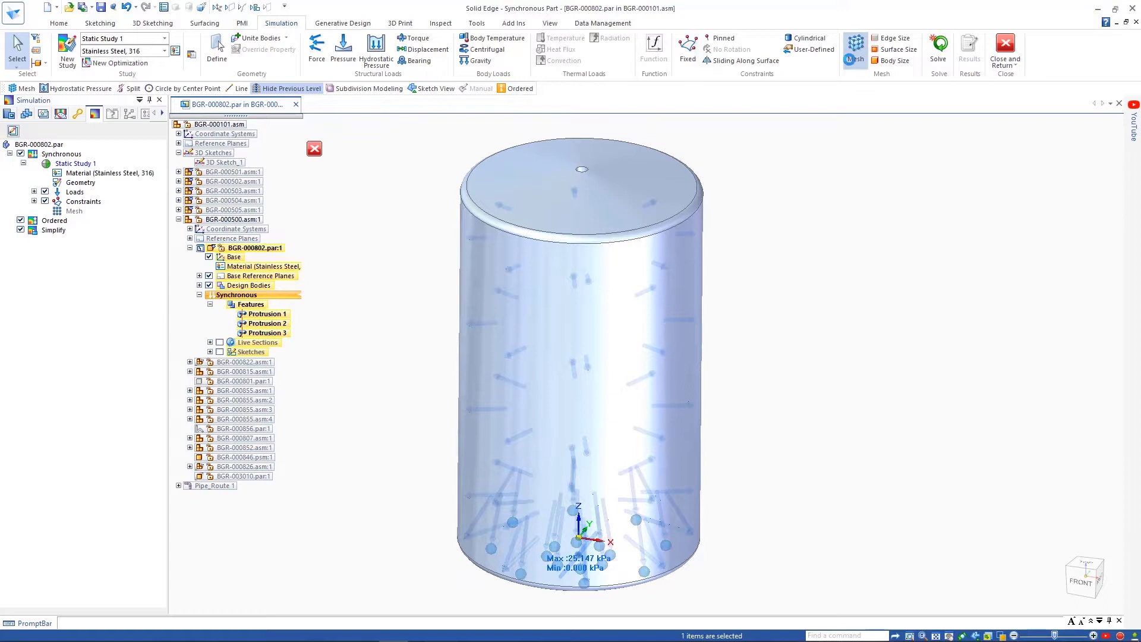
click(854, 55)
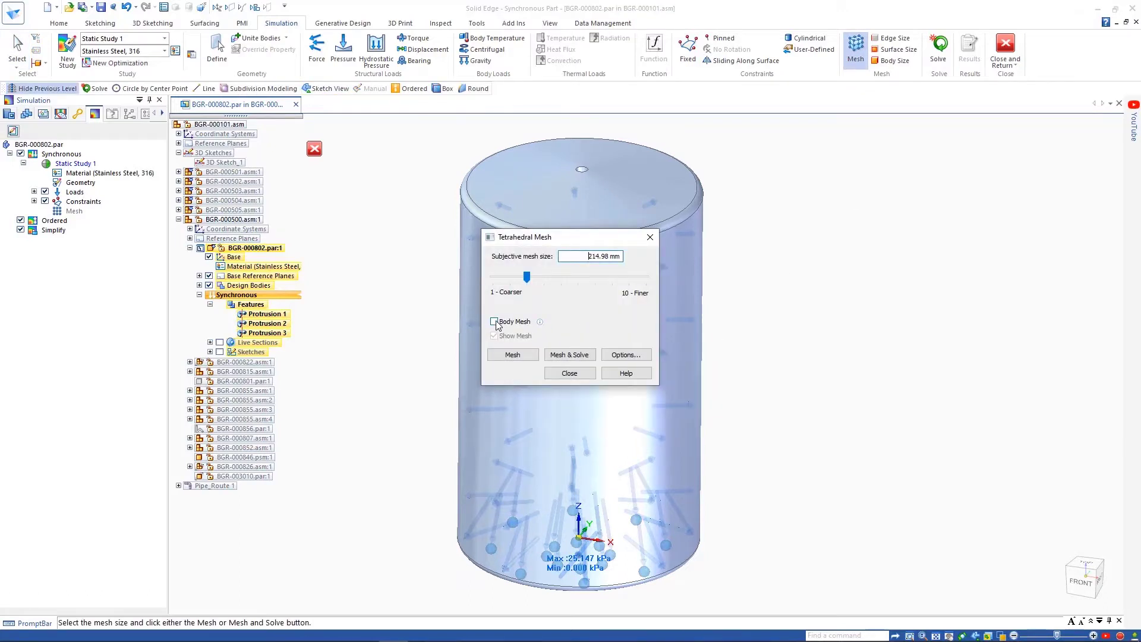
Mesh and solve the tank, animate stress at actual deformation, then close the results.
click(573, 359)
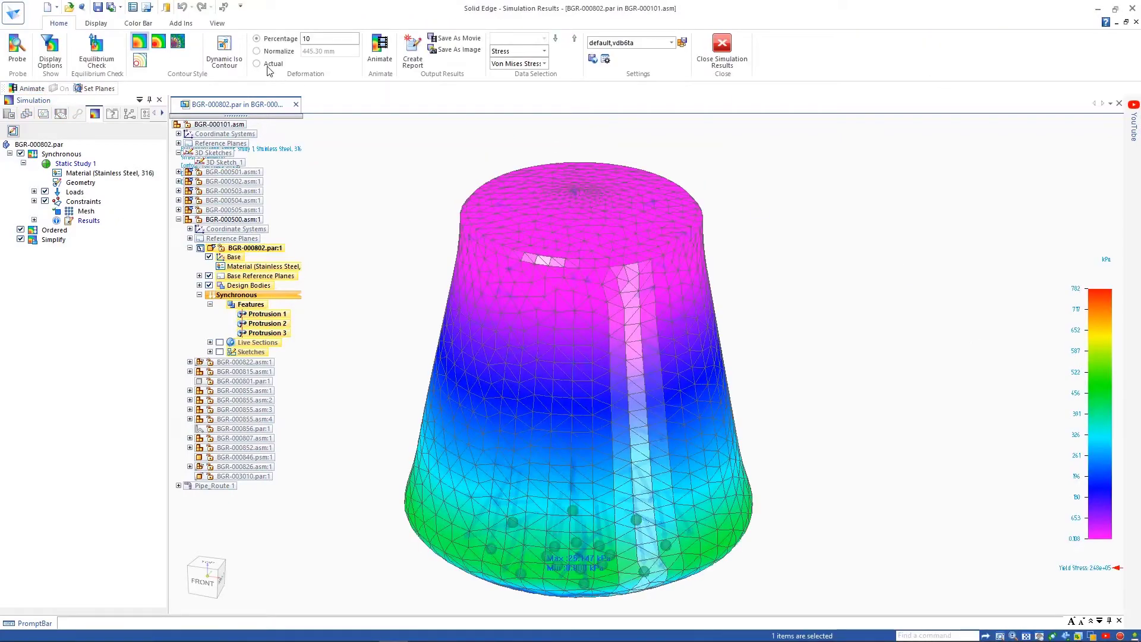
click(268, 64)
click(377, 60)
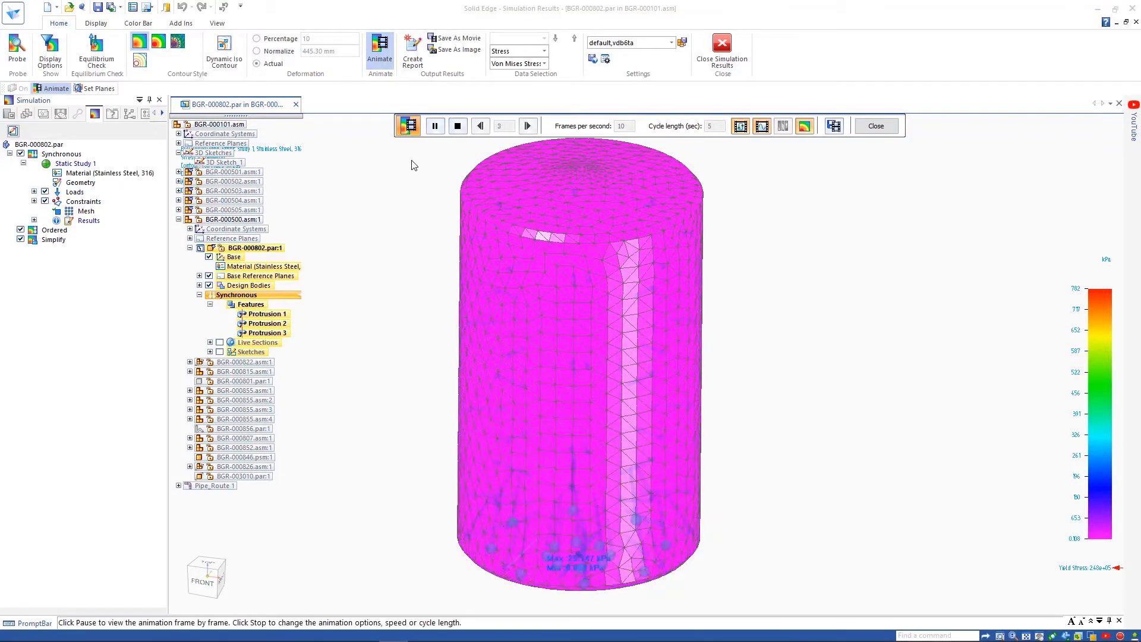
click(729, 53)
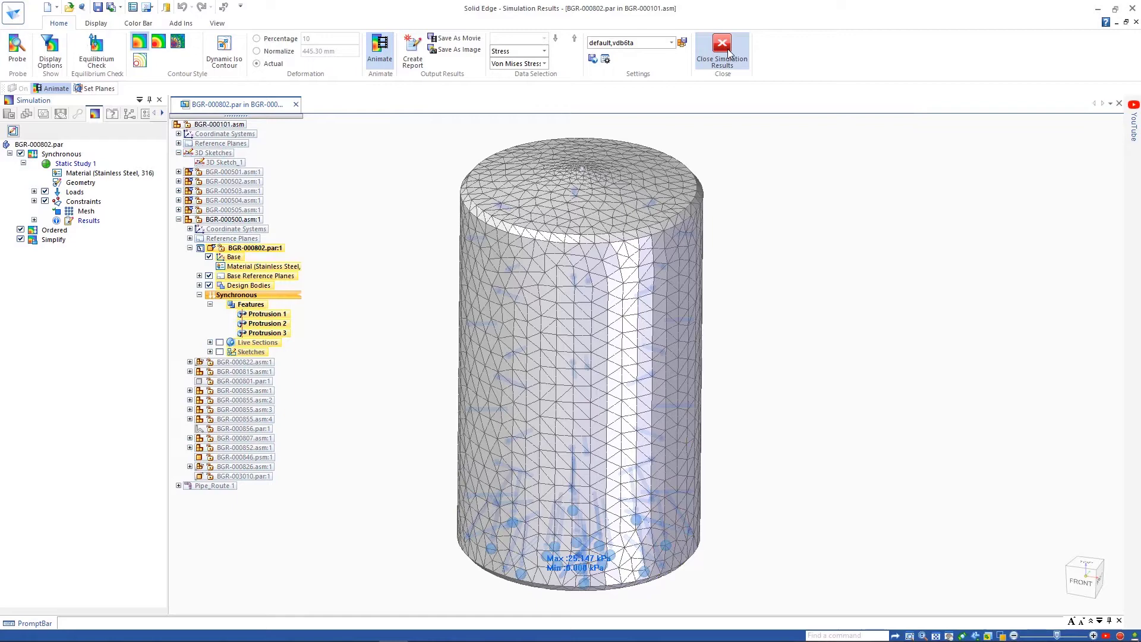
Redefine Hydrostatic Pressure 1 with a 750 mm fluid-level offset and re-solve the study.
click(100, 206)
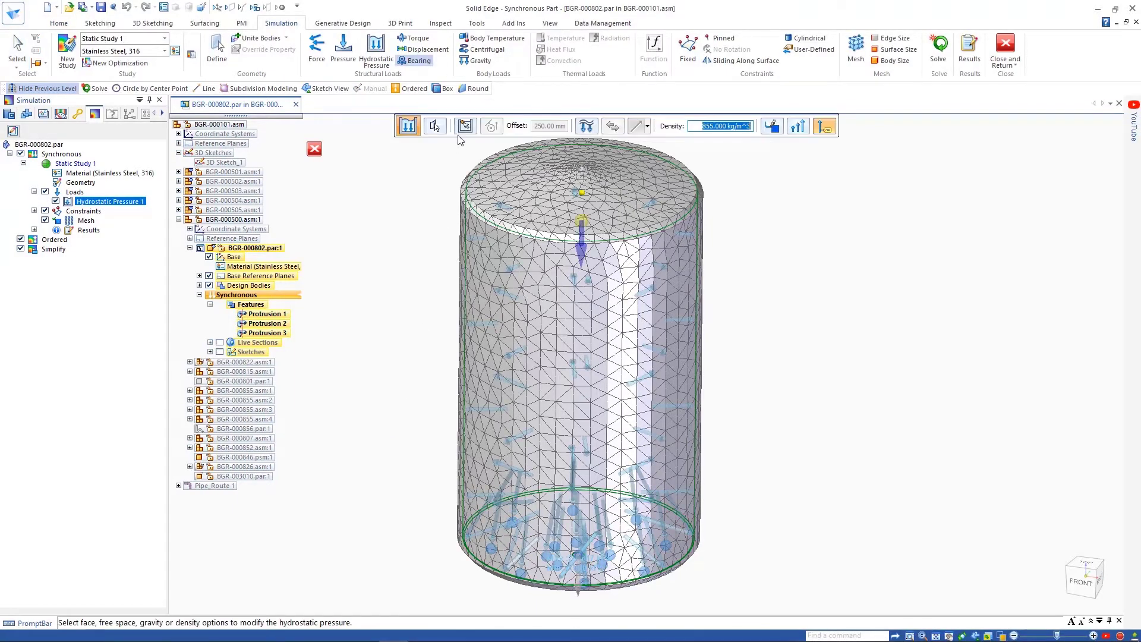
click(463, 130)
text(750)
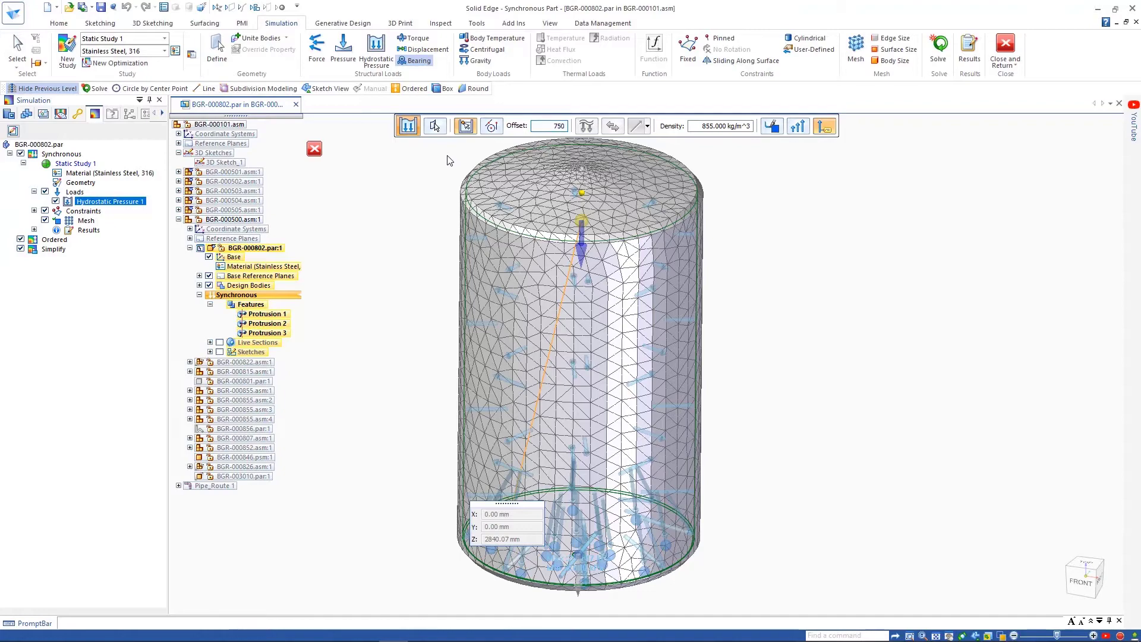
key(Tab)
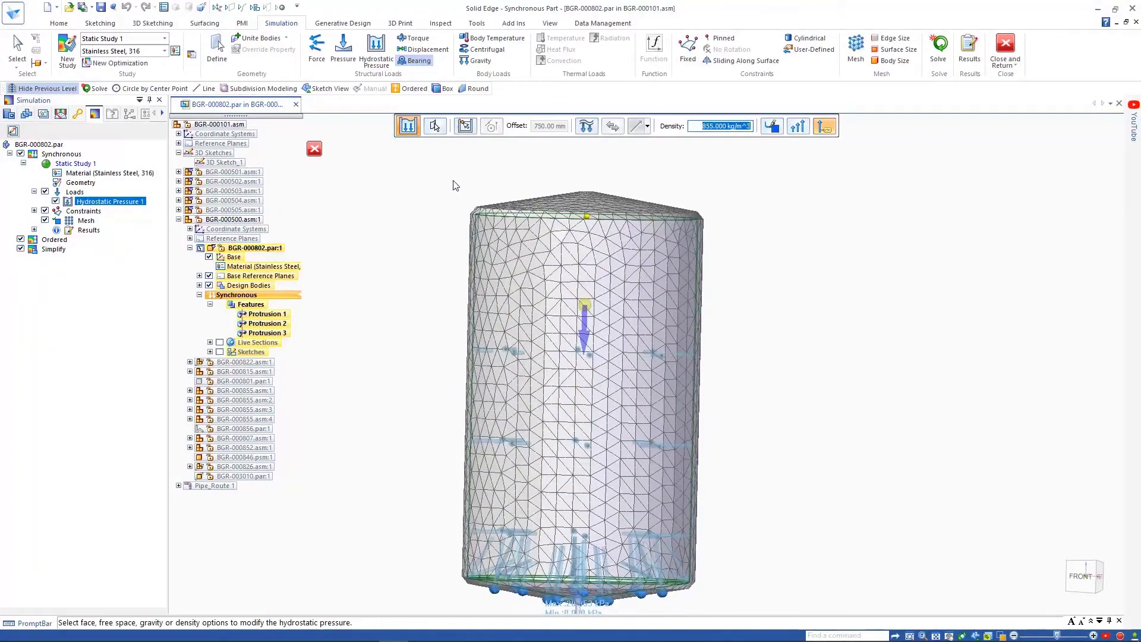
key(Return)
click(938, 52)
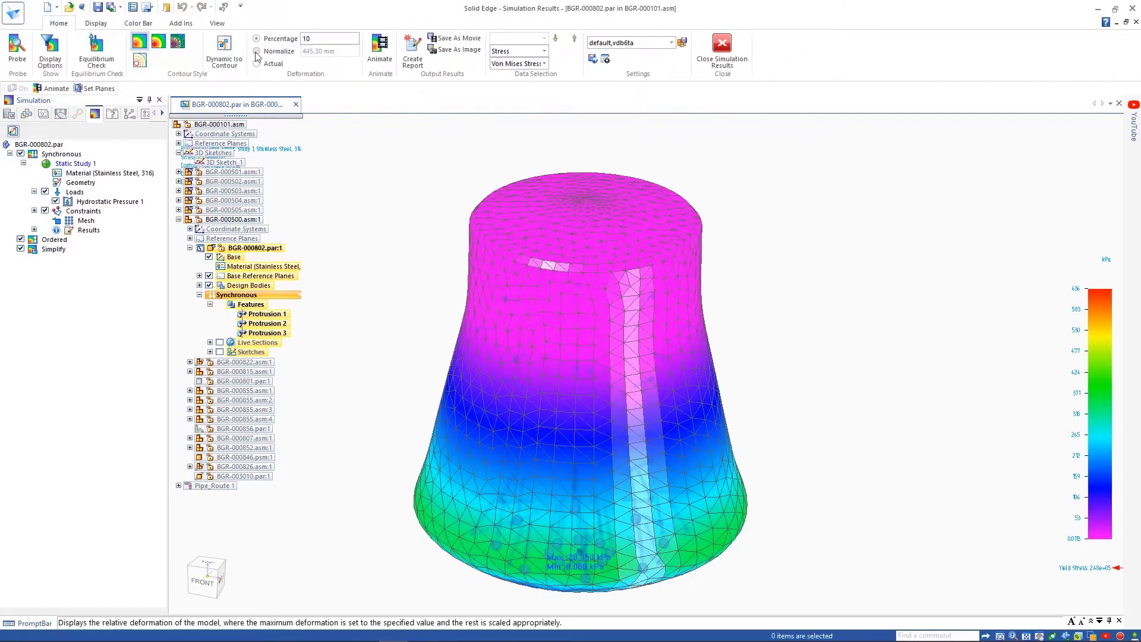
Animate the updated stress results at actual deformation, then close the results.
click(258, 64)
click(381, 64)
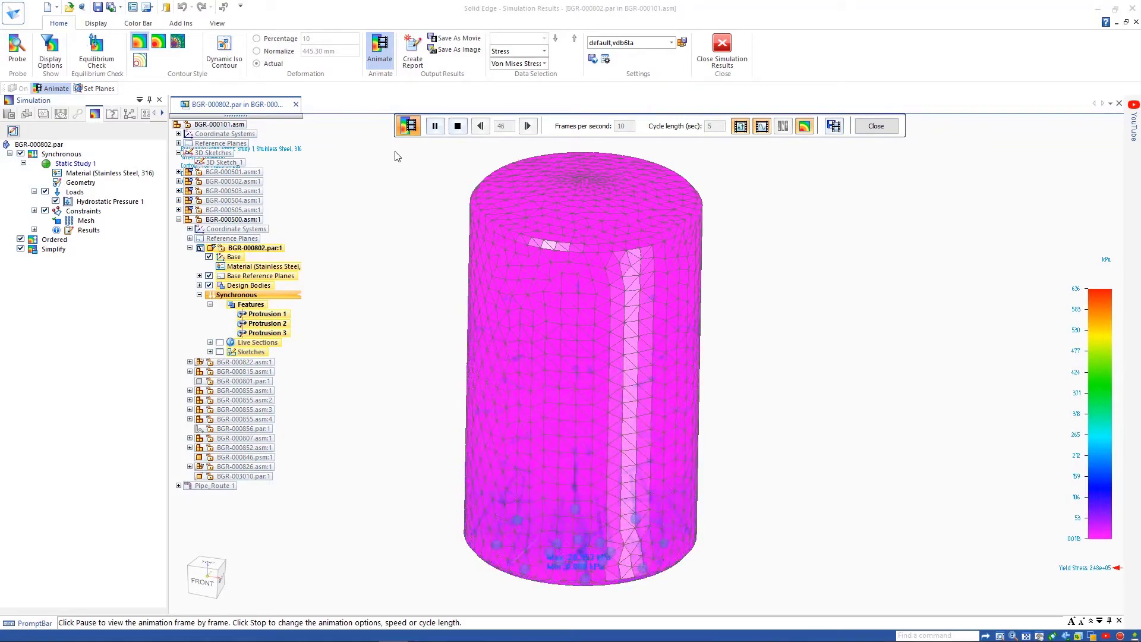
click(723, 48)
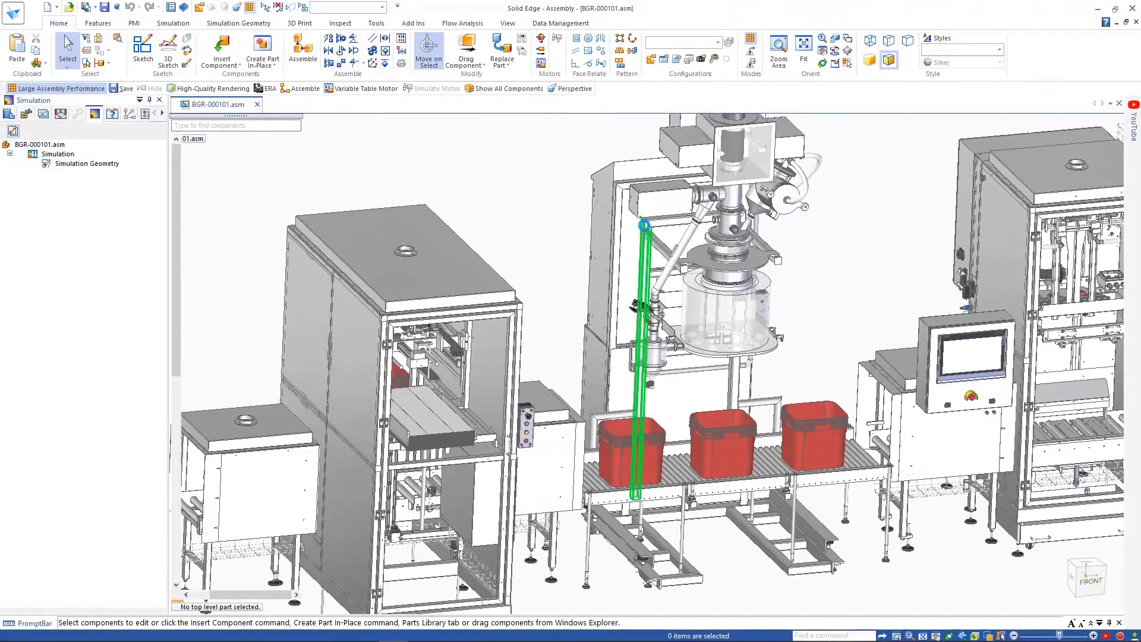
Open the frame assembly BGR-000785.asm in its own tab and hide Frame Components.
click(656, 357)
right_click(230, 234)
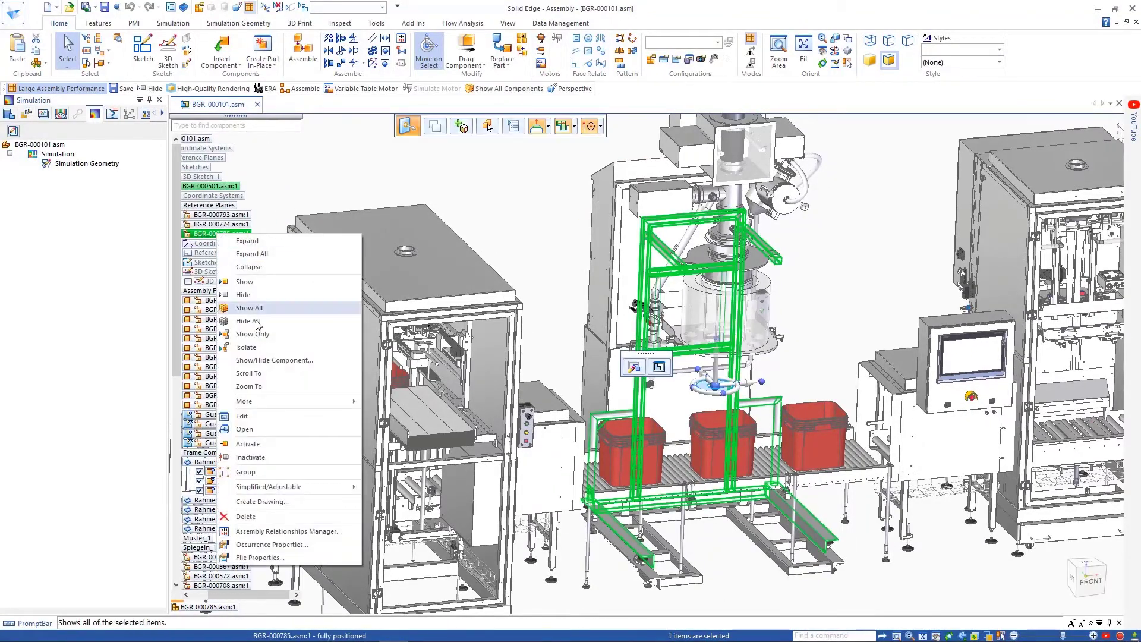
click(244, 429)
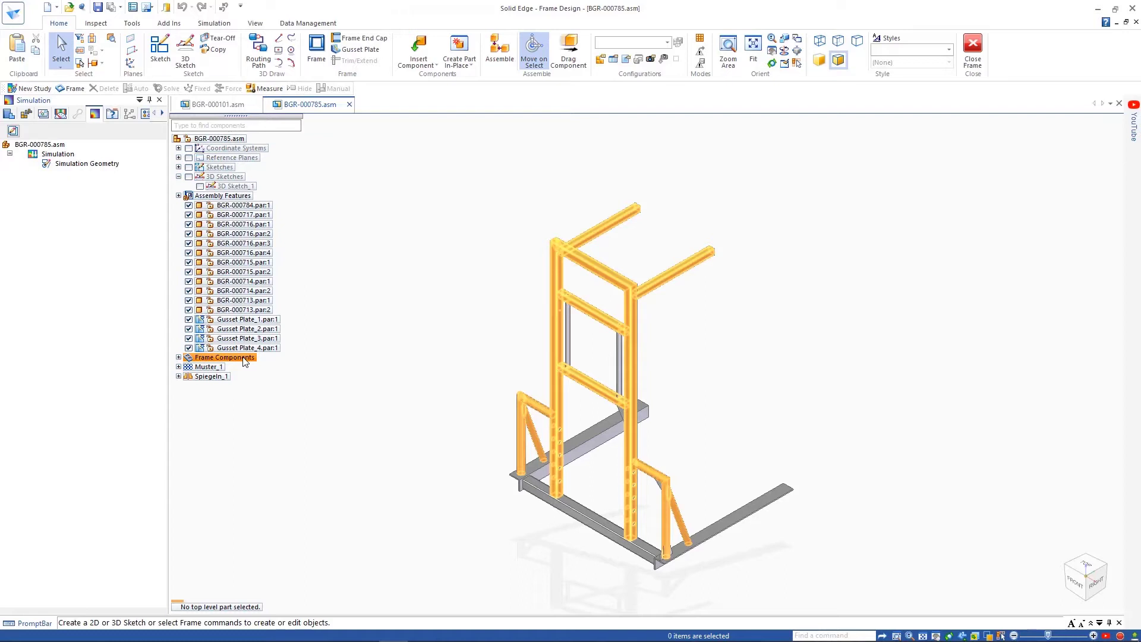
right_click(228, 357)
click(291, 416)
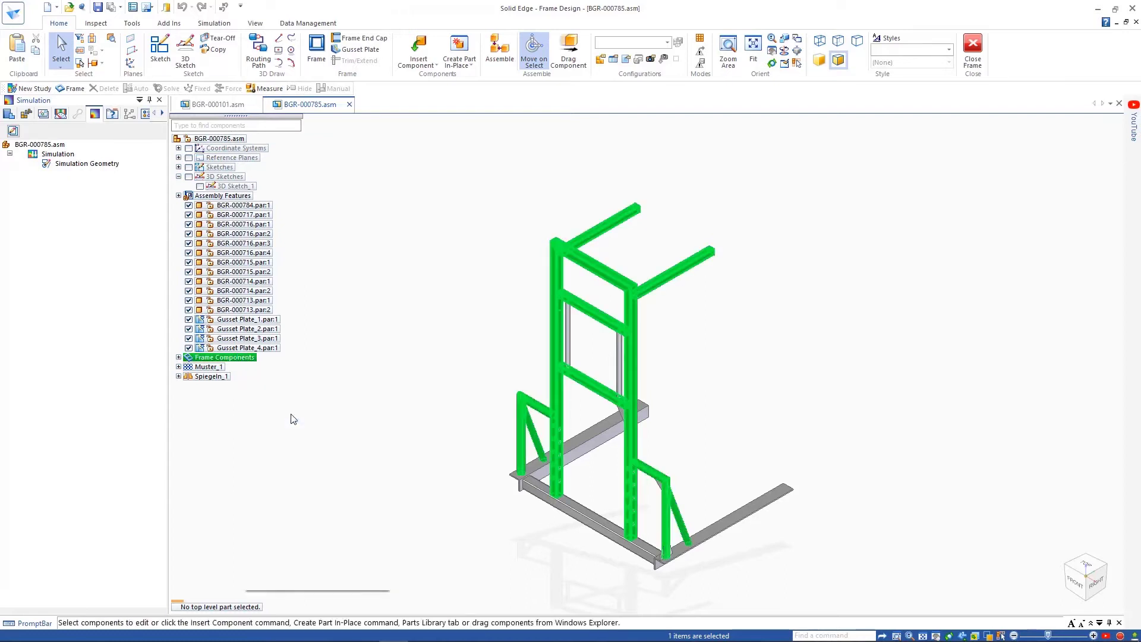
Create a Linear Static beam study for the frame with automatic rigid links on all members.
click(214, 23)
click(91, 54)
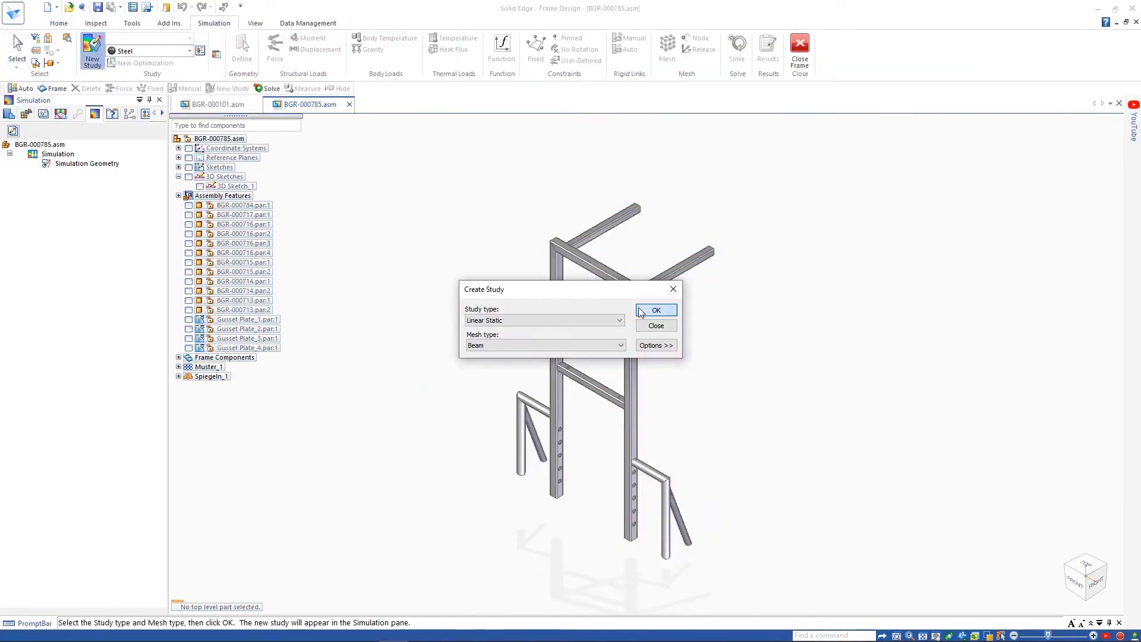
click(655, 310)
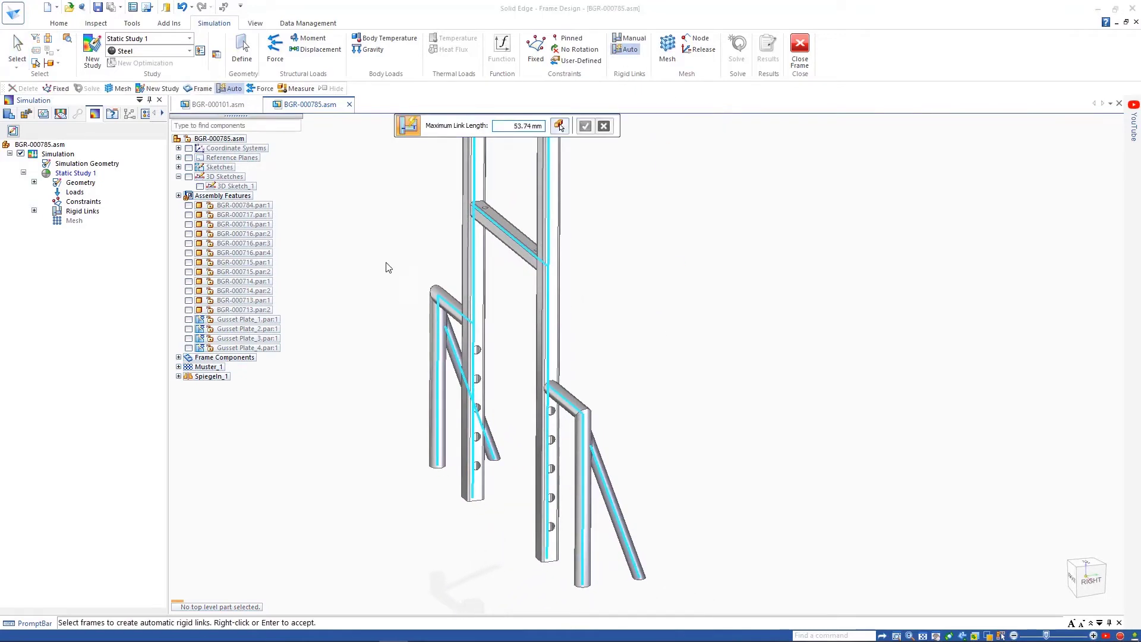
drag(384, 265, 692, 603)
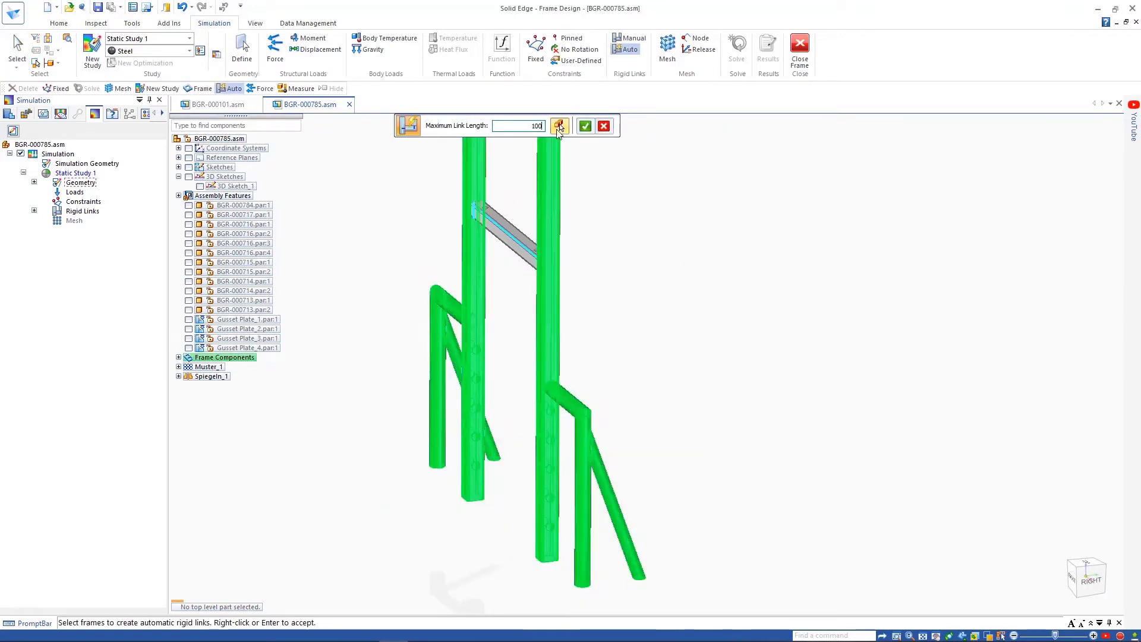
click(559, 127)
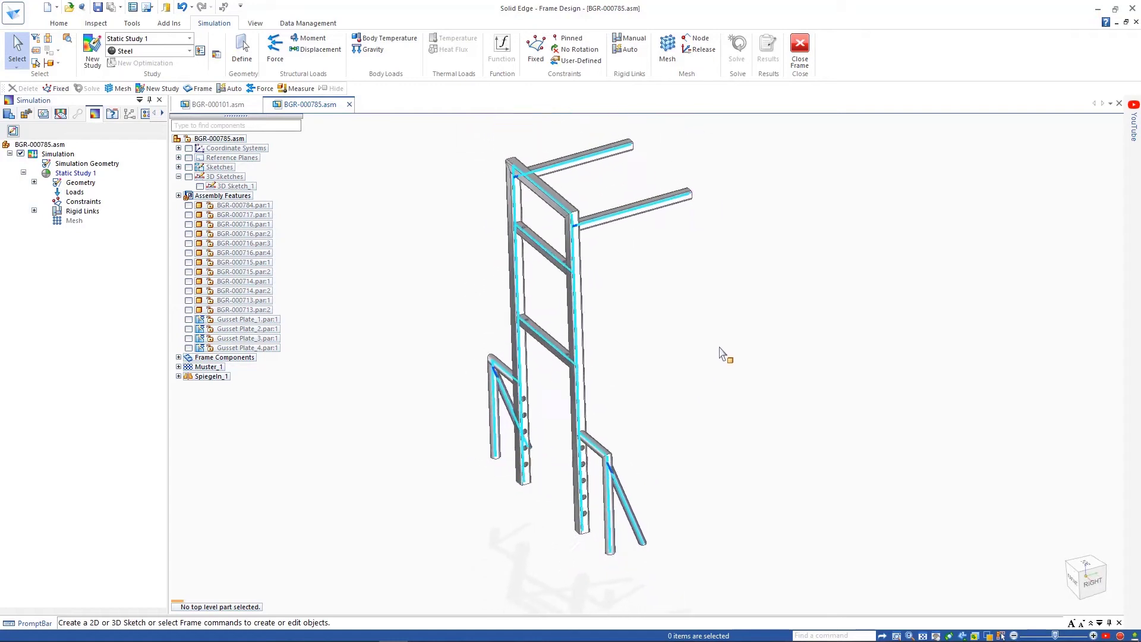
Fix the frame's foot nodes, load the top arms with 500 N, and solve.
click(535, 50)
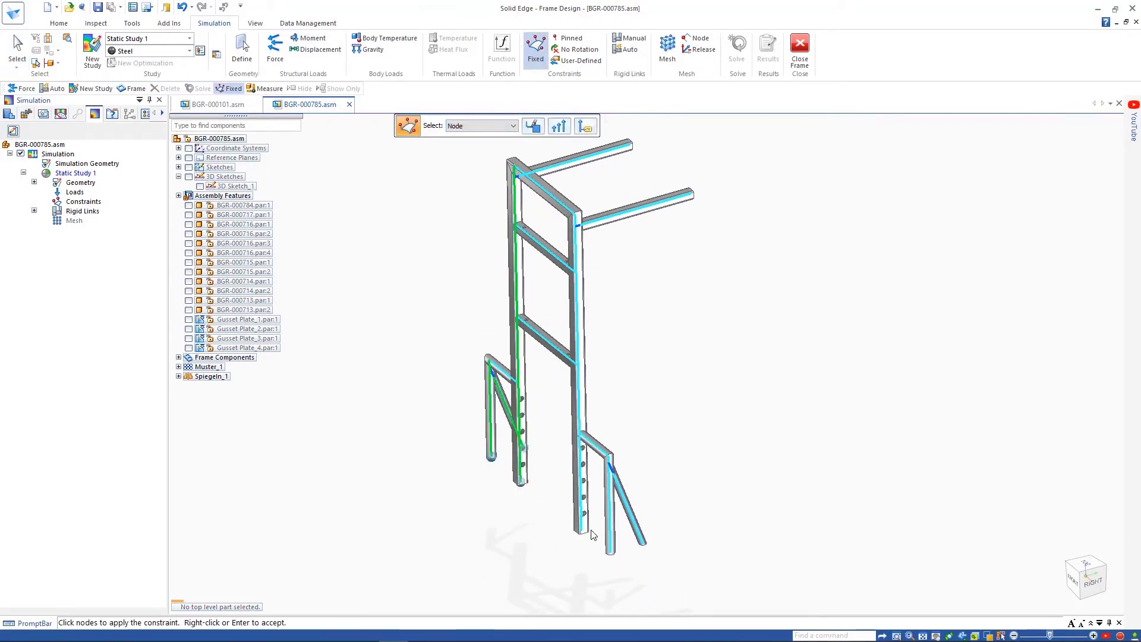
right_click(734, 453)
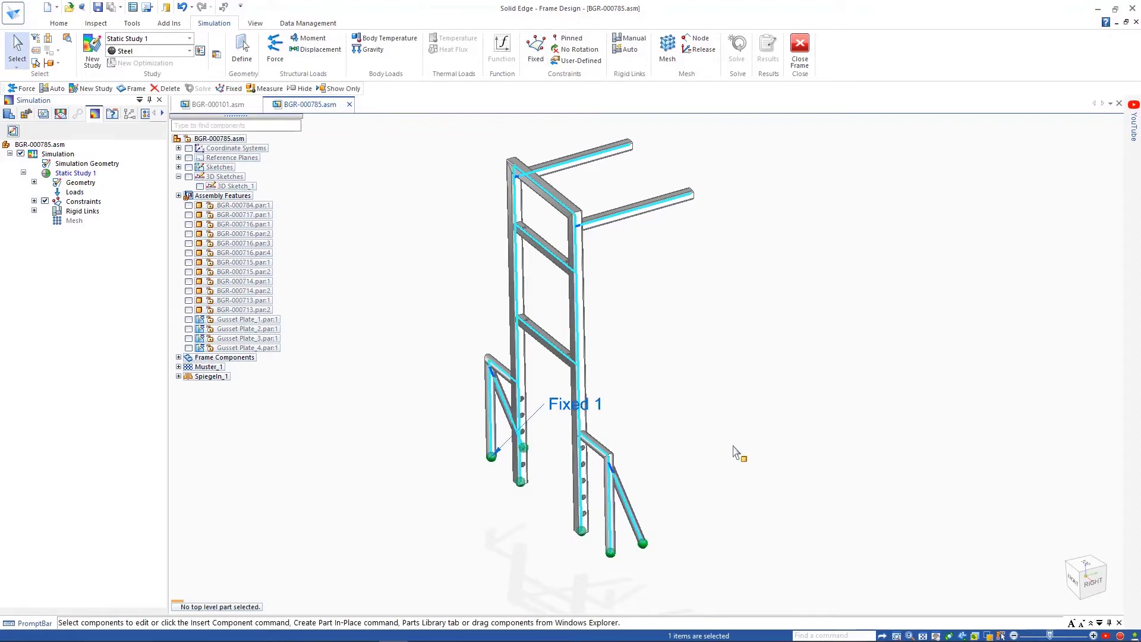
click(274, 49)
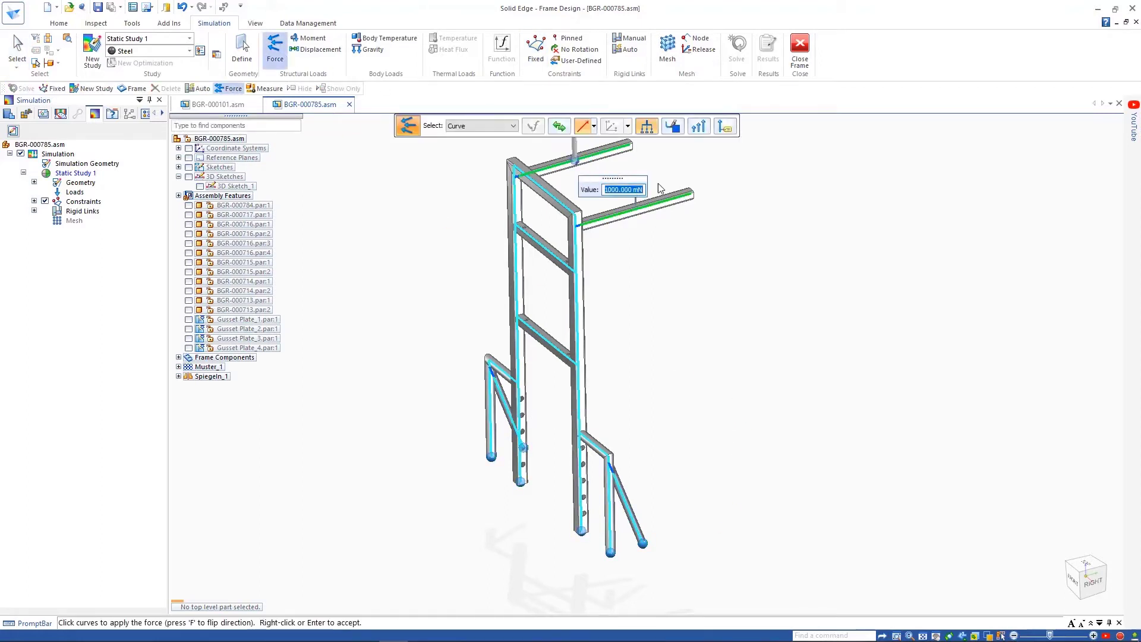
right_click(822, 282)
click(737, 49)
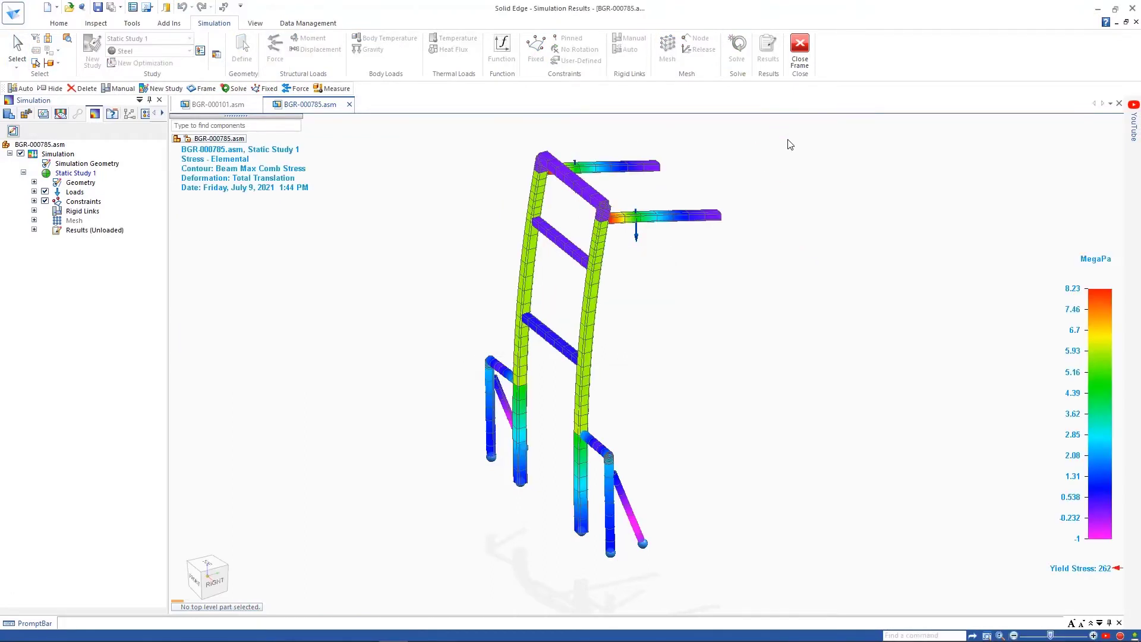
Animate the frame results, view Beam End A Von Mises Stress and Beam Factor of Safety, then close the results.
click(382, 65)
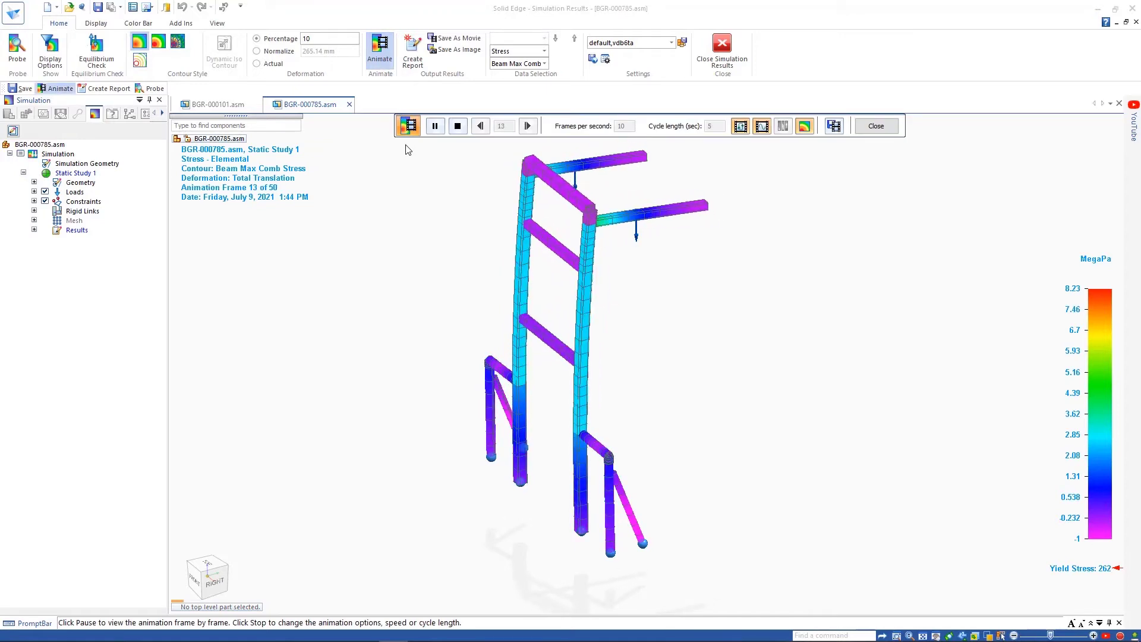
click(897, 127)
click(544, 63)
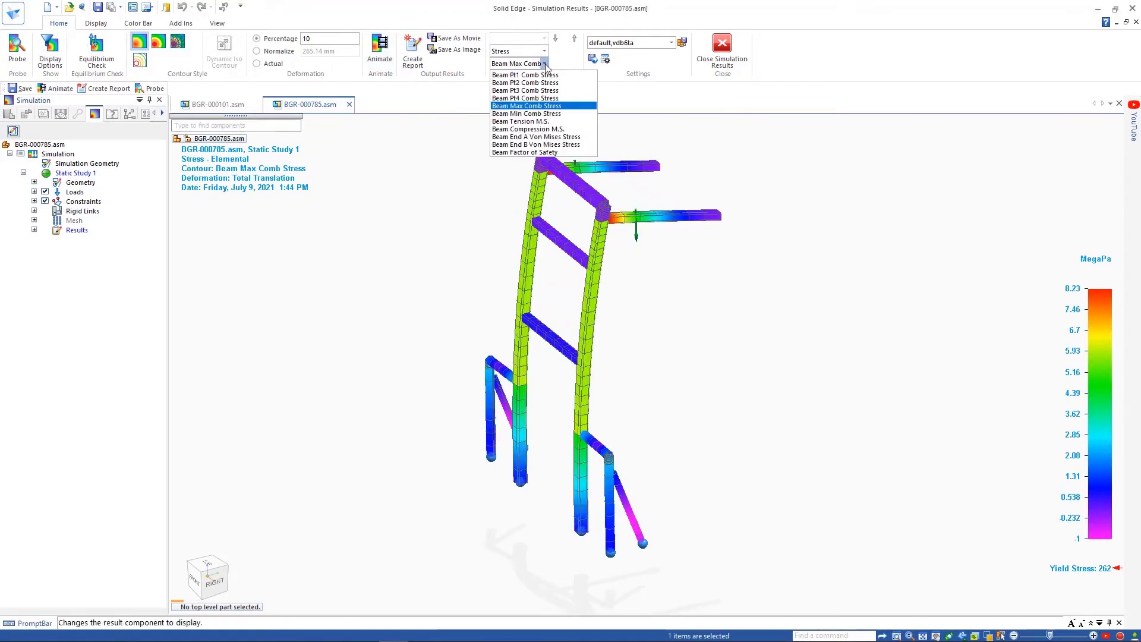
click(564, 139)
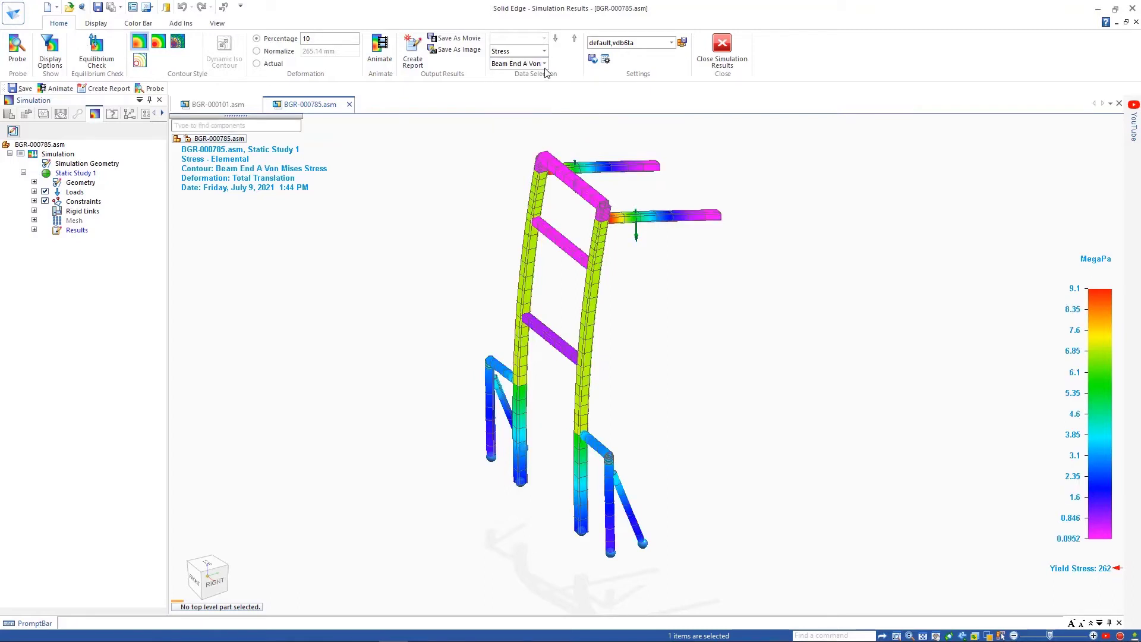
click(543, 63)
click(555, 152)
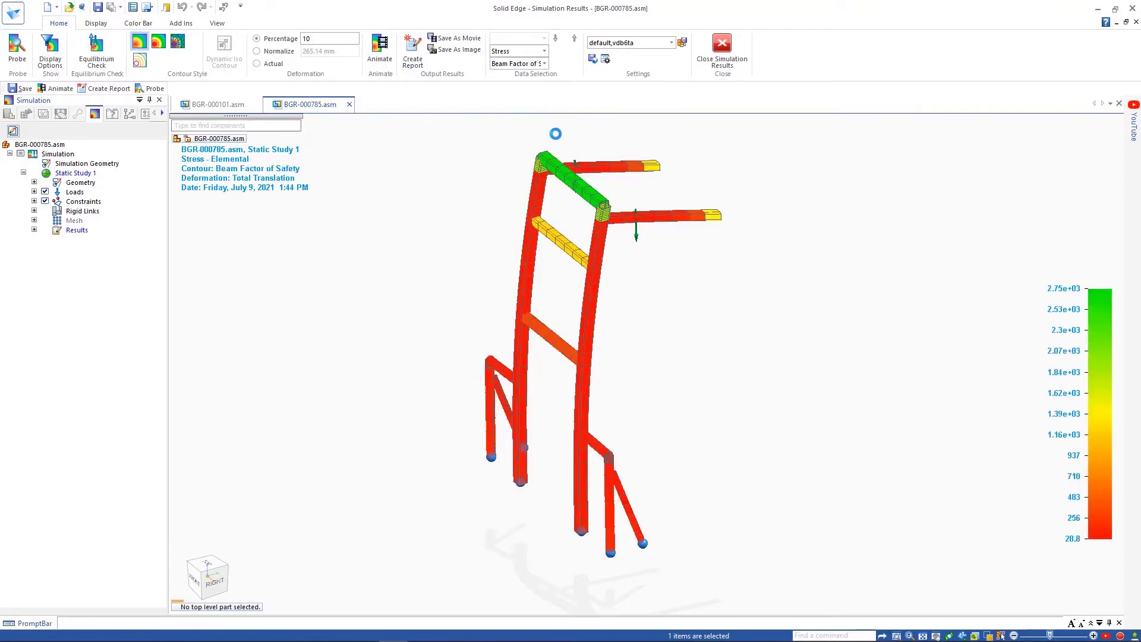
click(723, 49)
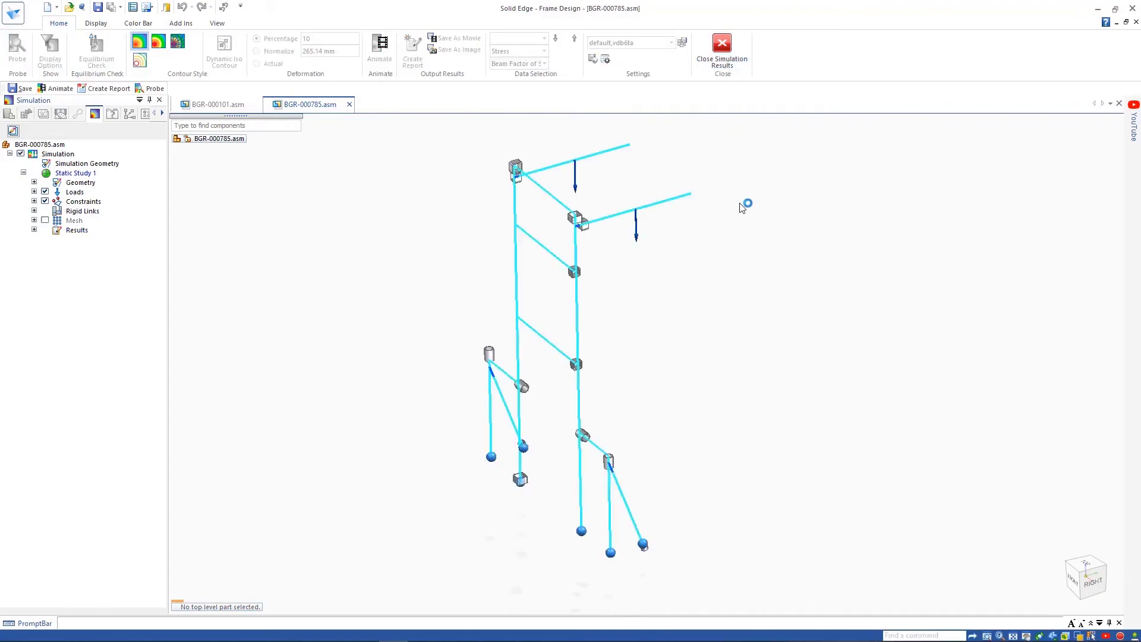
scroll(802, 339, up, 2)
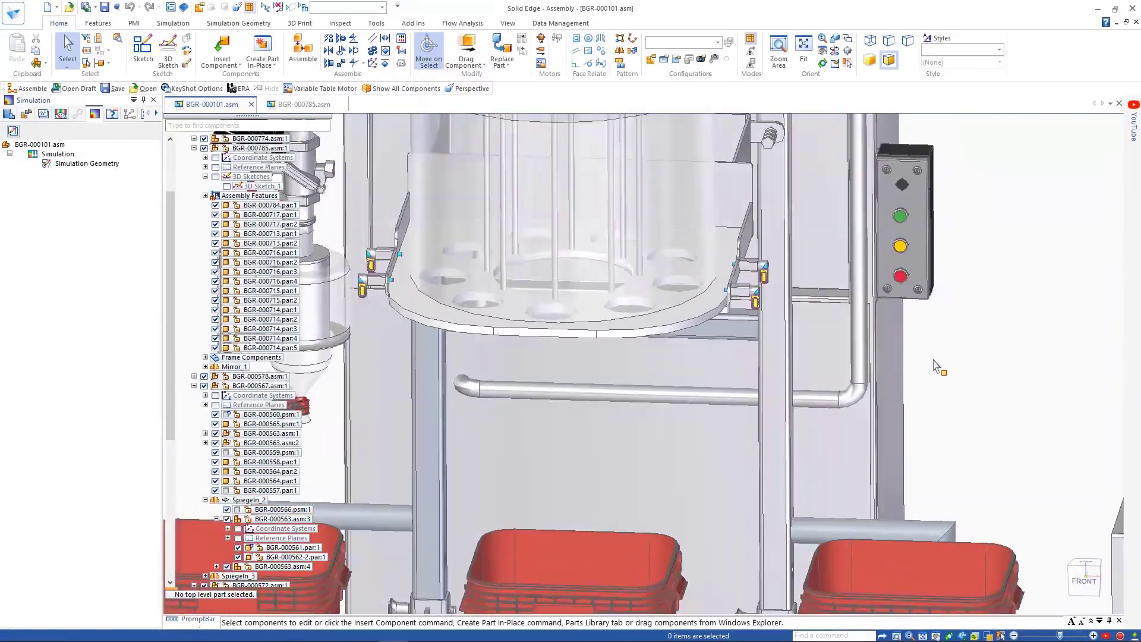
scroll(767, 361, up, 2)
scroll(753, 374, up, 2)
Open the bracket part BGR-000562-2.par in its own window.
click(751, 378)
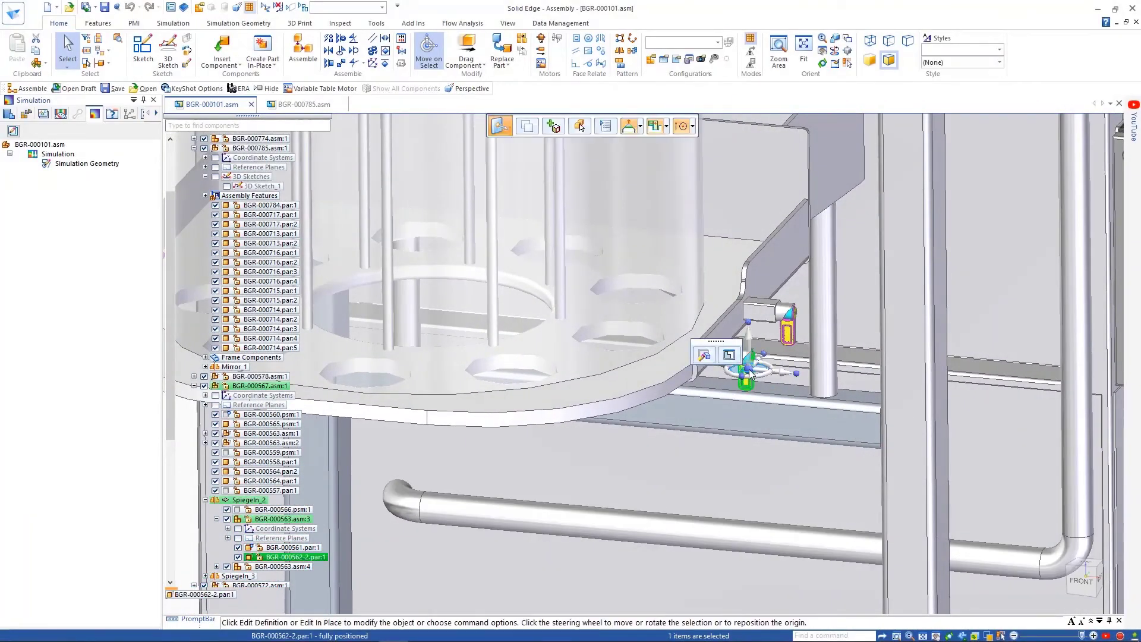
right_click(751, 374)
click(782, 222)
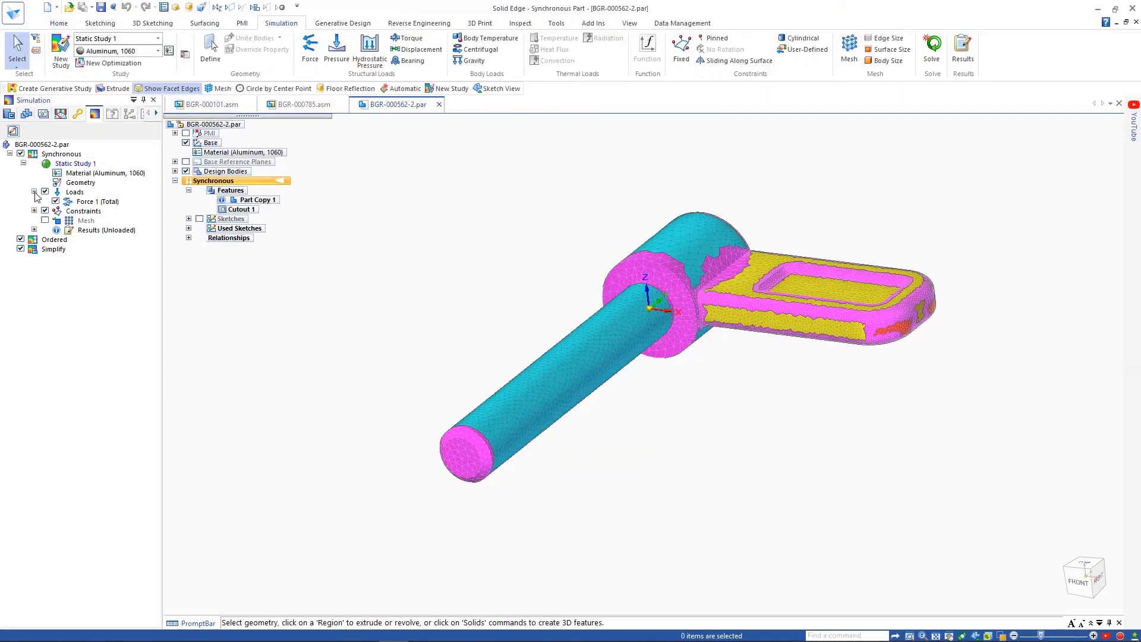
Review the Force 1 load and Fixed 1 constraint without changing them.
double_click(639, 383)
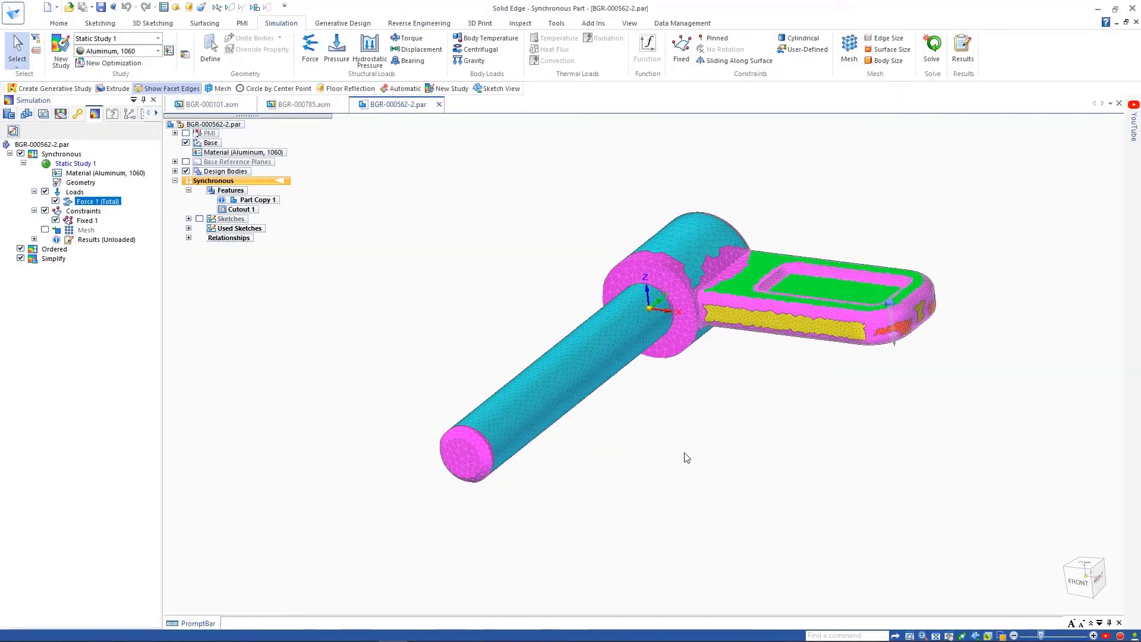
key(Escape)
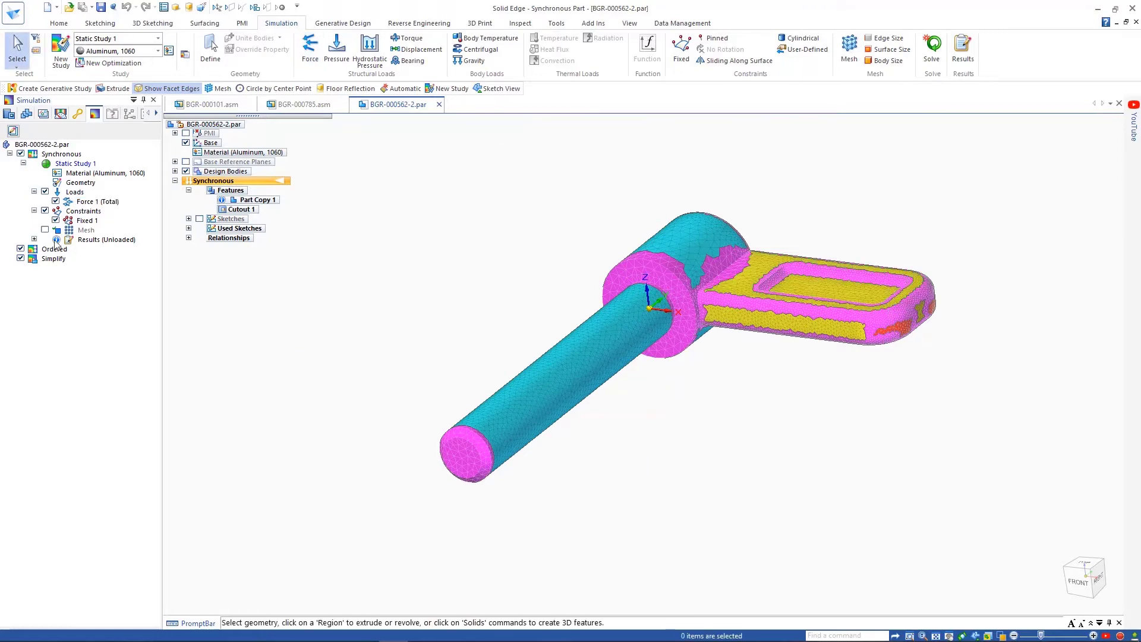
click(80, 220)
double_click(622, 373)
key(Escape)
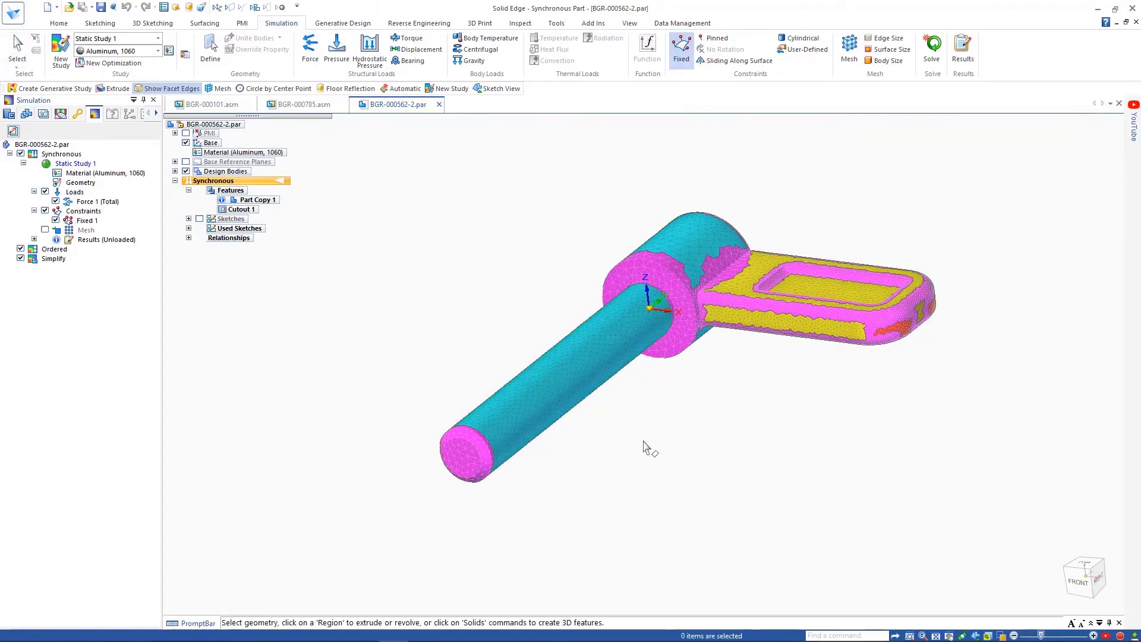
Mesh the pin part and solve the study for von Mises stress, peaking at 11.9 MPa.
click(45, 231)
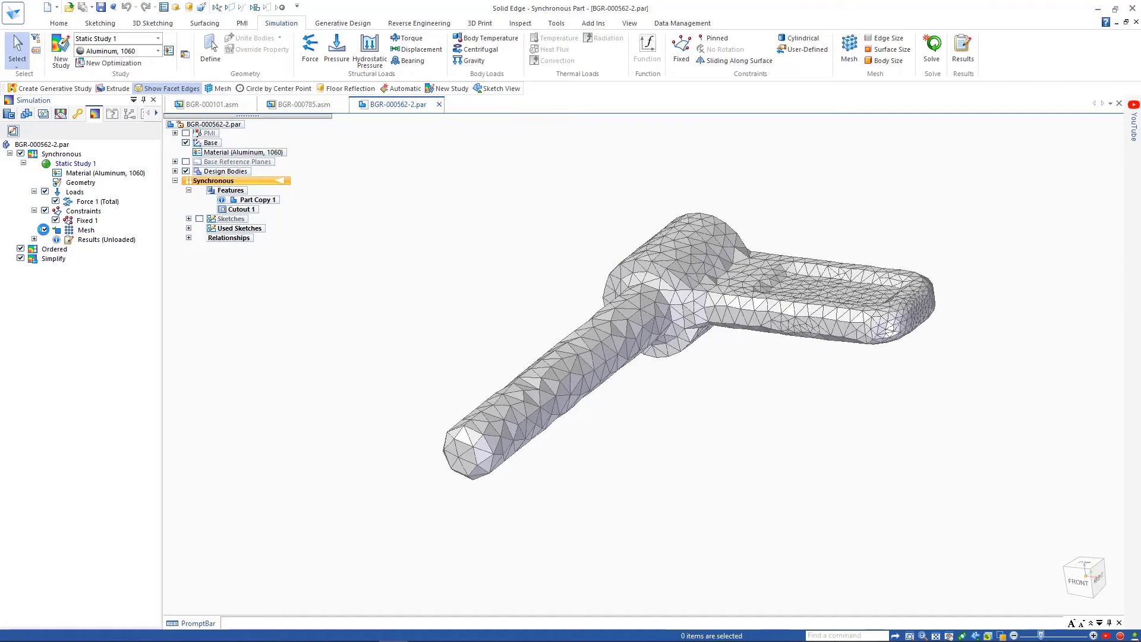
right_click(89, 239)
click(125, 252)
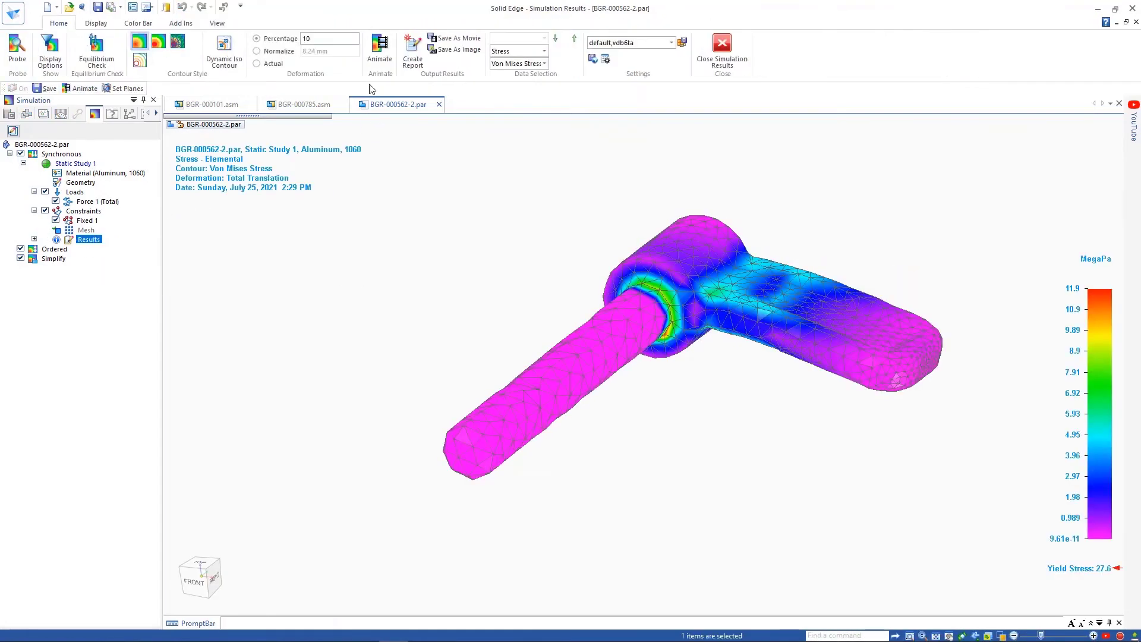
Animate the pin's stress results, show the Max Marker, then close the simulation results.
click(379, 48)
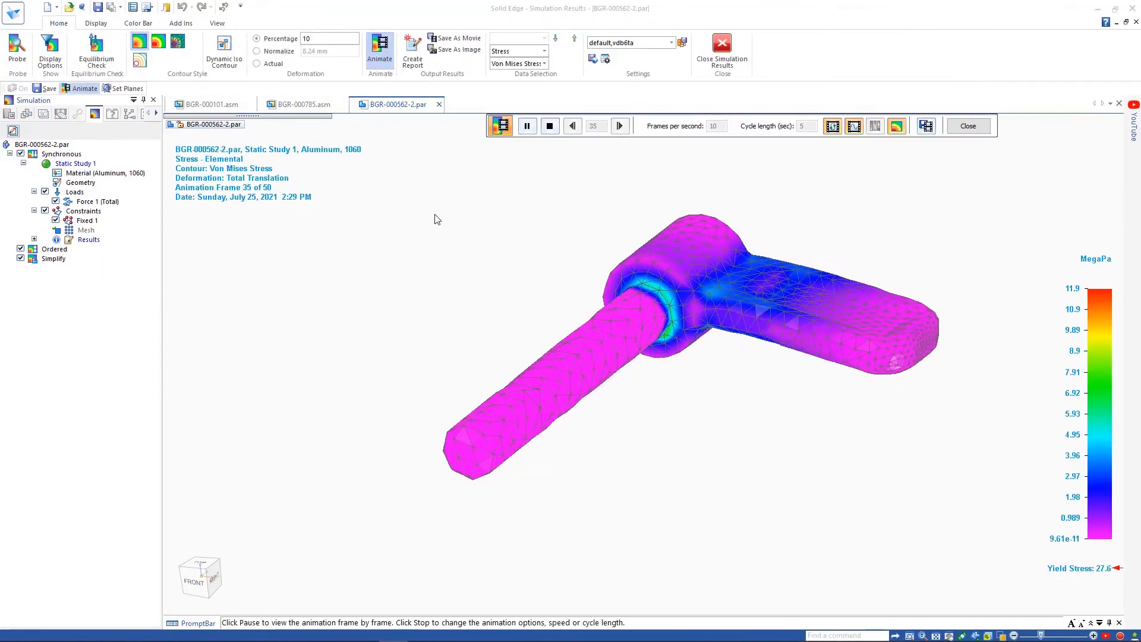
click(138, 23)
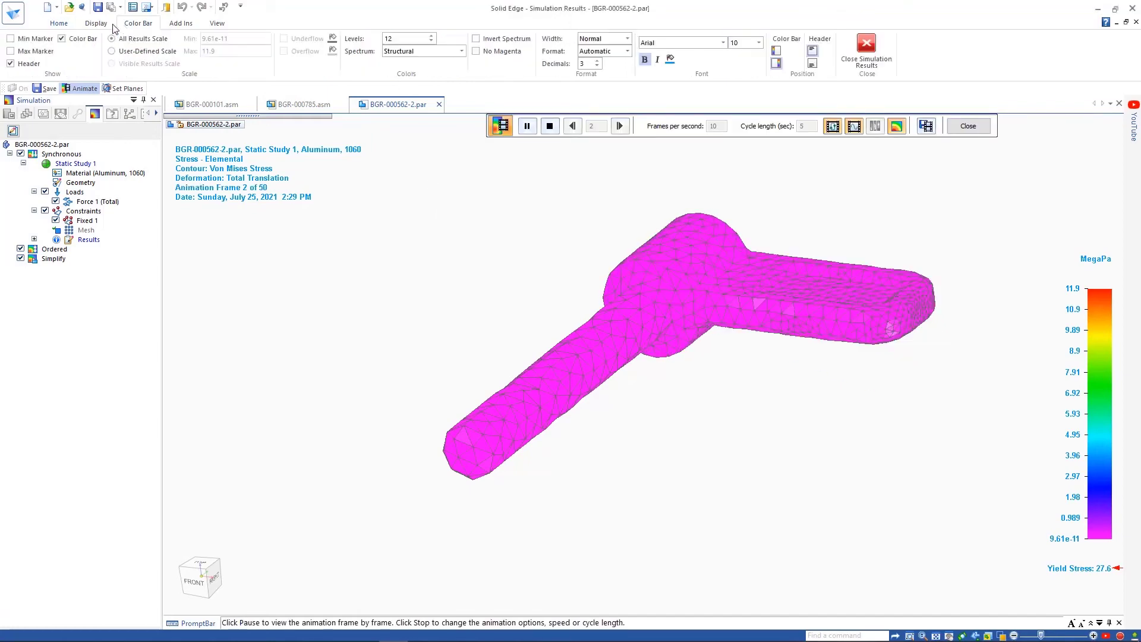
click(37, 52)
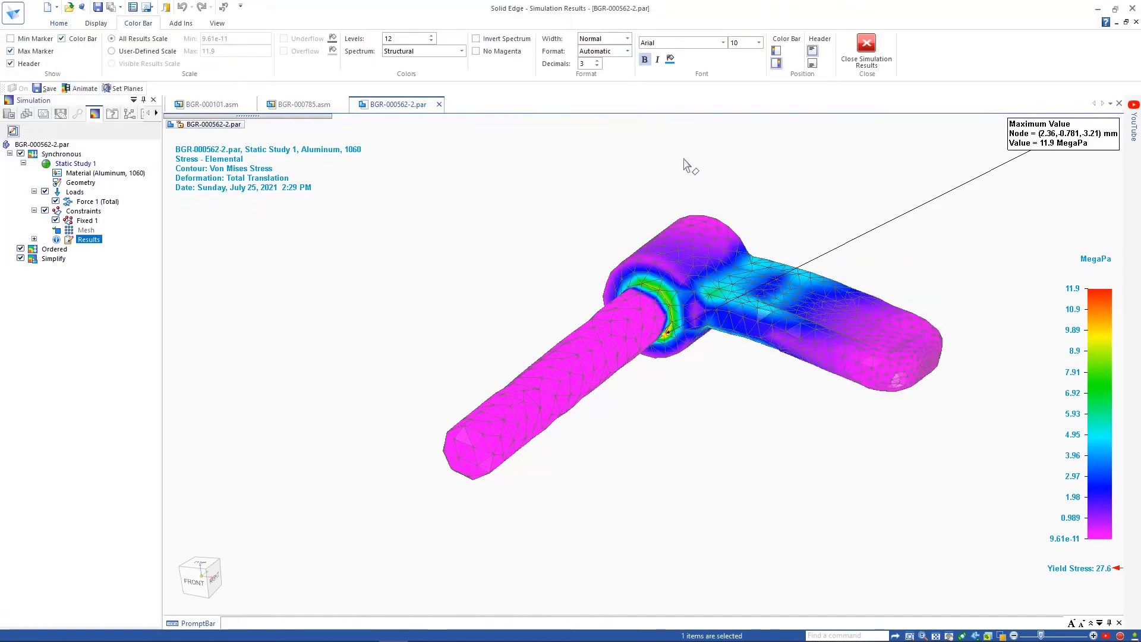
click(866, 49)
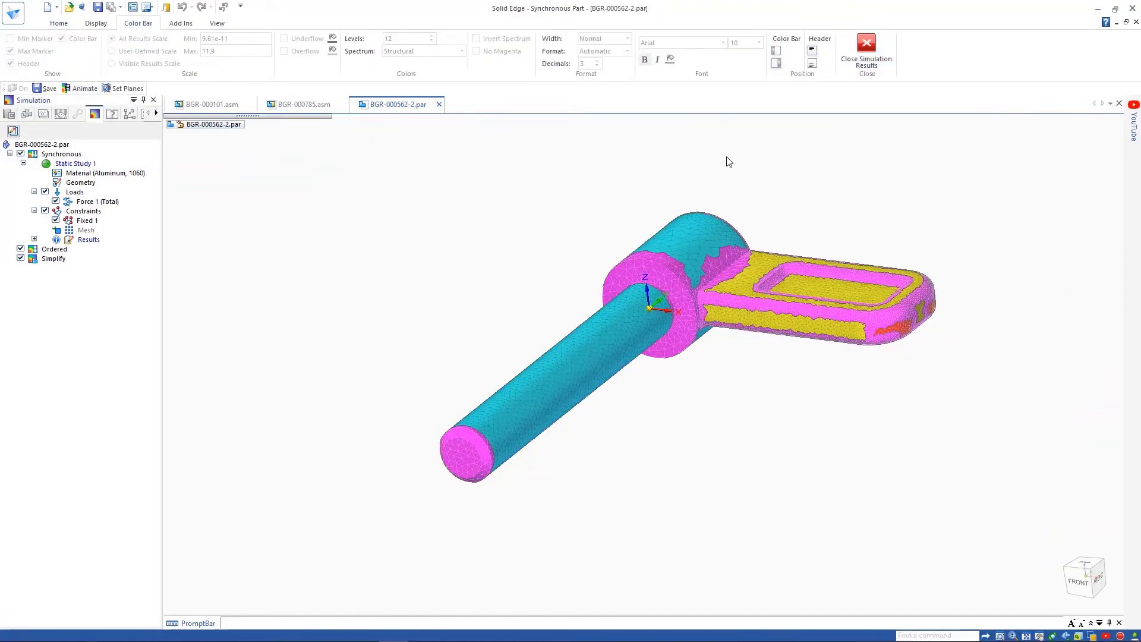
Animate the BGR-000101.asm results, then reopen and animate the pin's von Mises results.
click(216, 107)
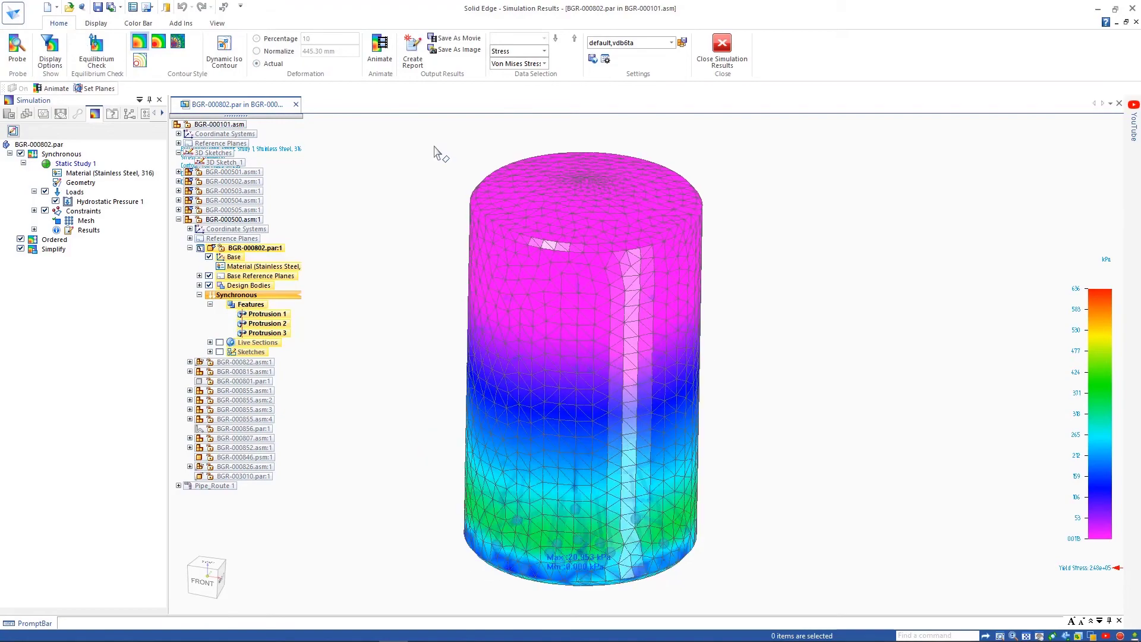
click(381, 53)
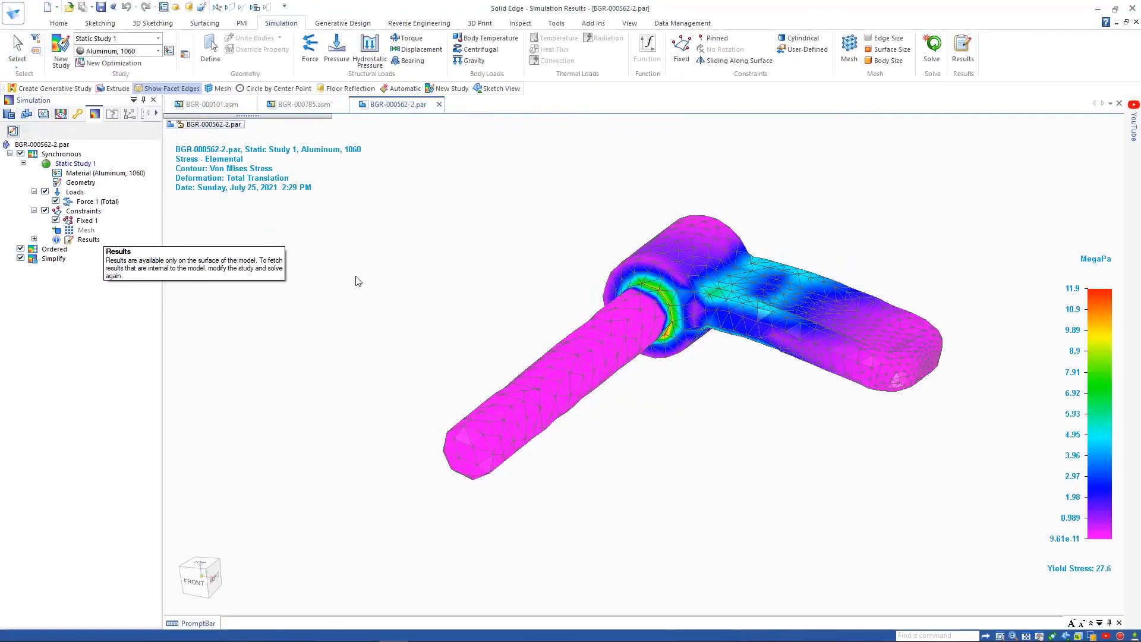
double_click(89, 241)
click(384, 59)
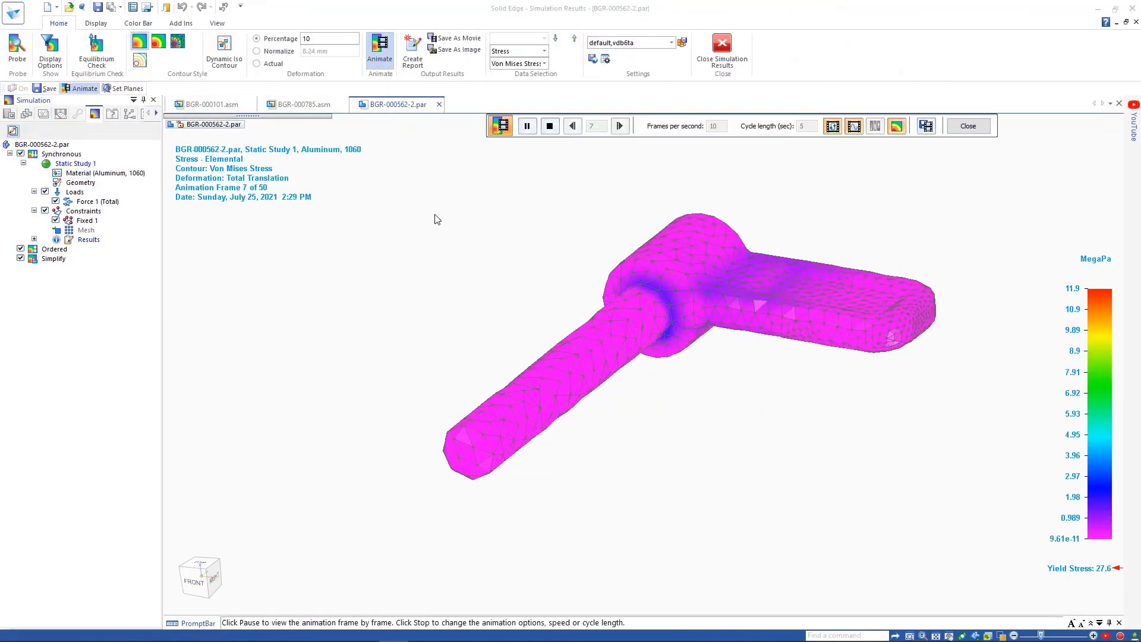